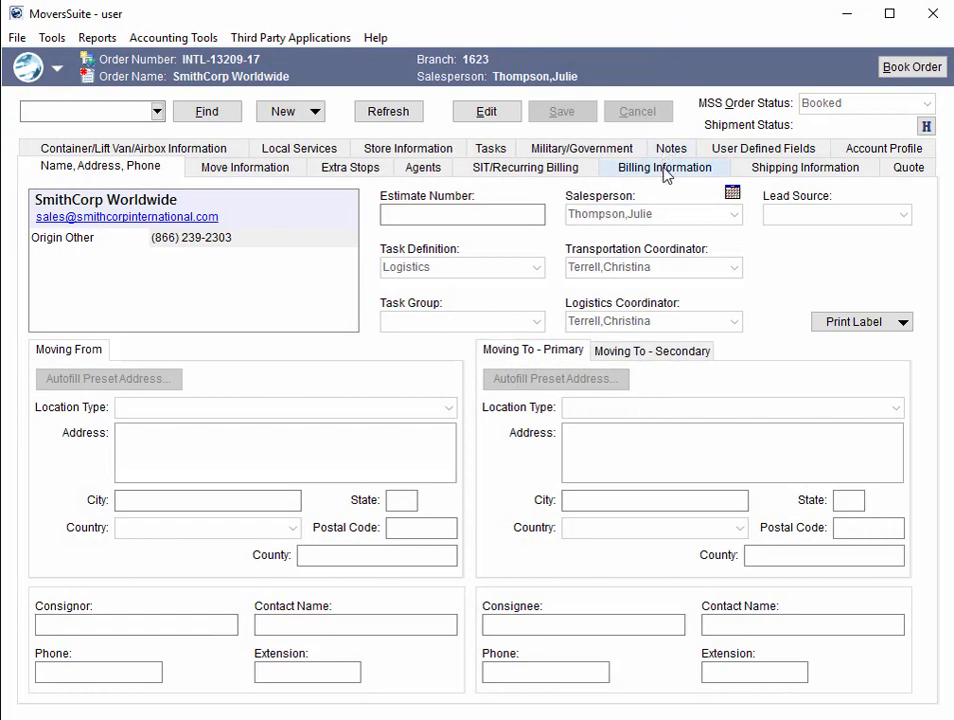
- Show the Billing Information for order INTL-13209-17 and switch it into edit mode
left_click(664, 175)
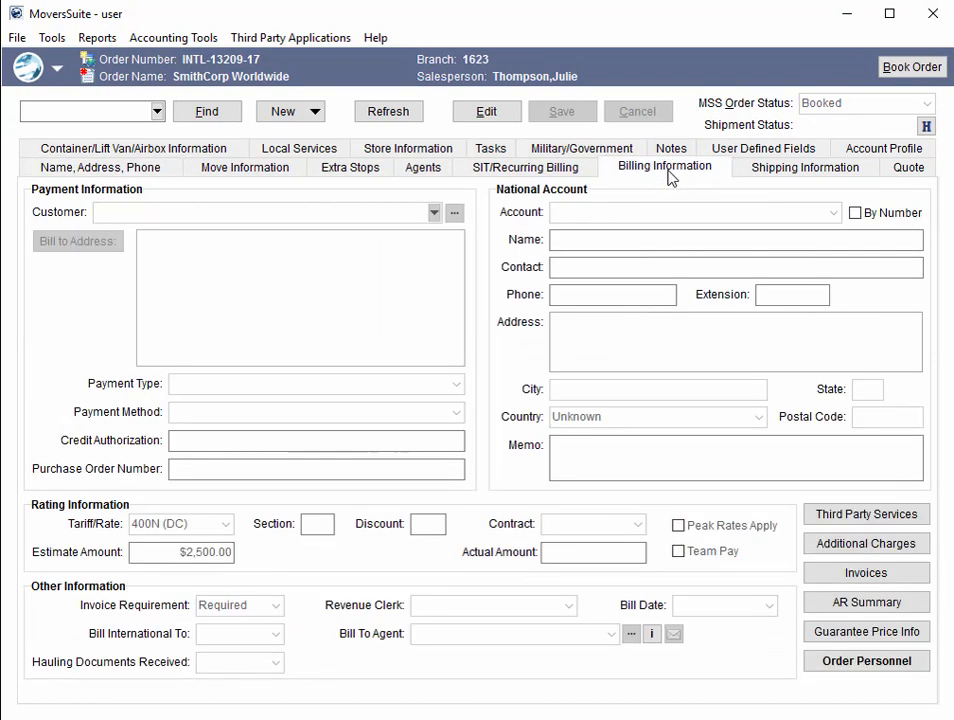
left_click(512, 114)
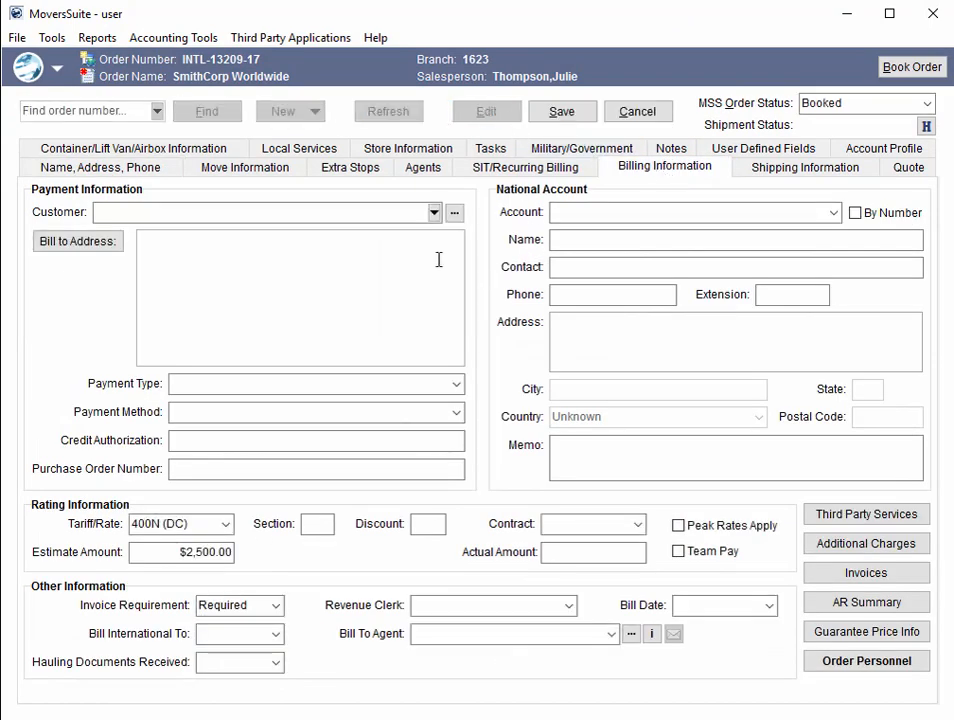
- Search the billing Customer field by name with 'my cu' and browse the matching accounts
left_click(347, 213)
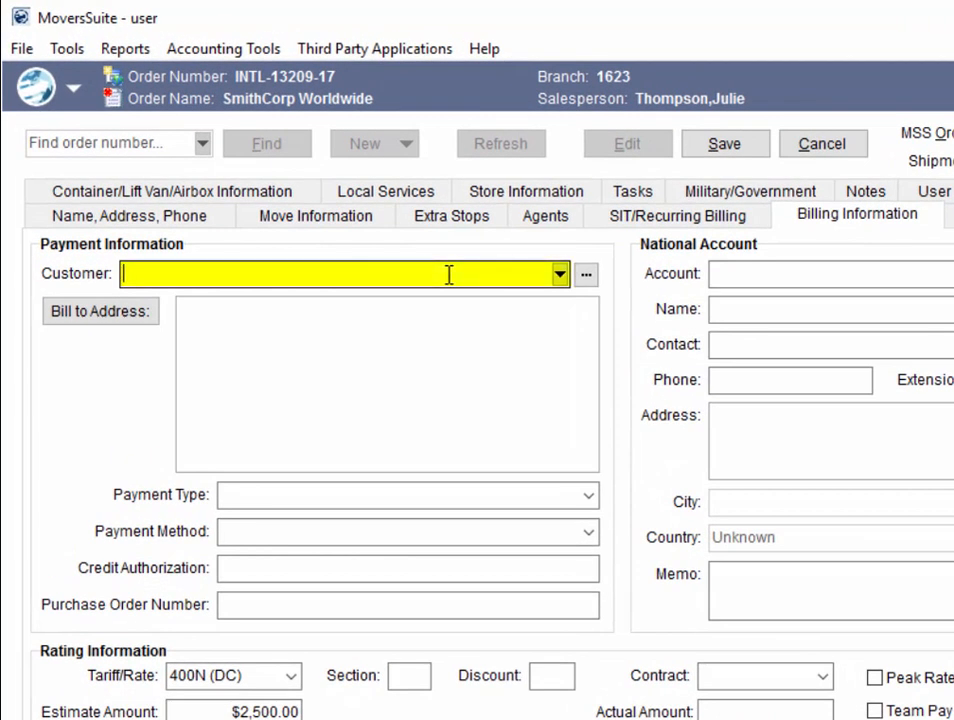
type("my cu")
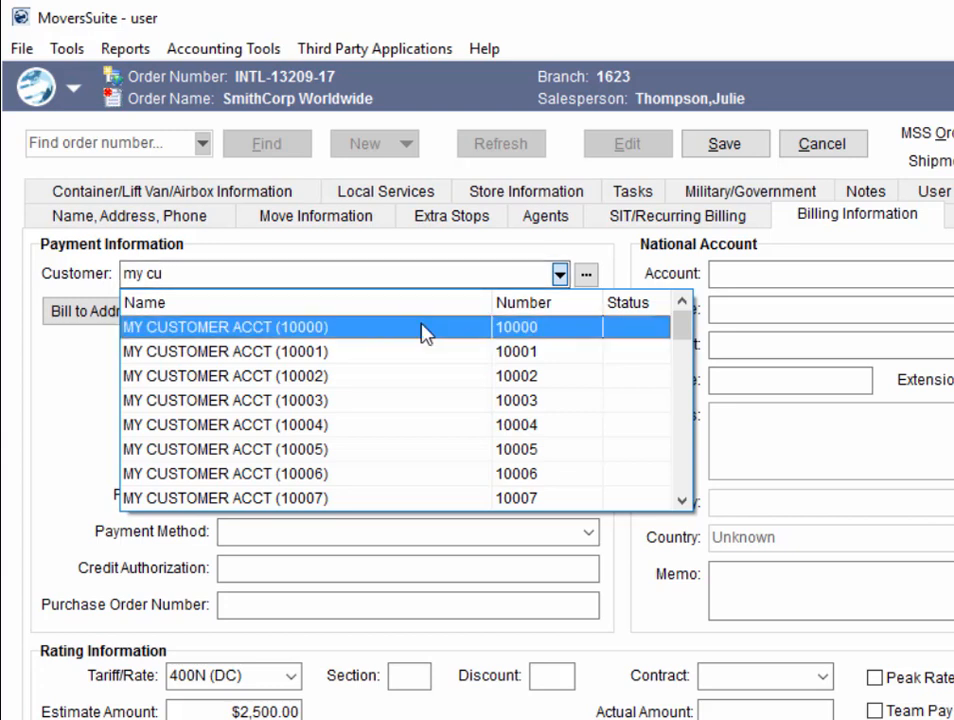
left_click_drag(681, 326, 543, 319)
left_click(176, 277)
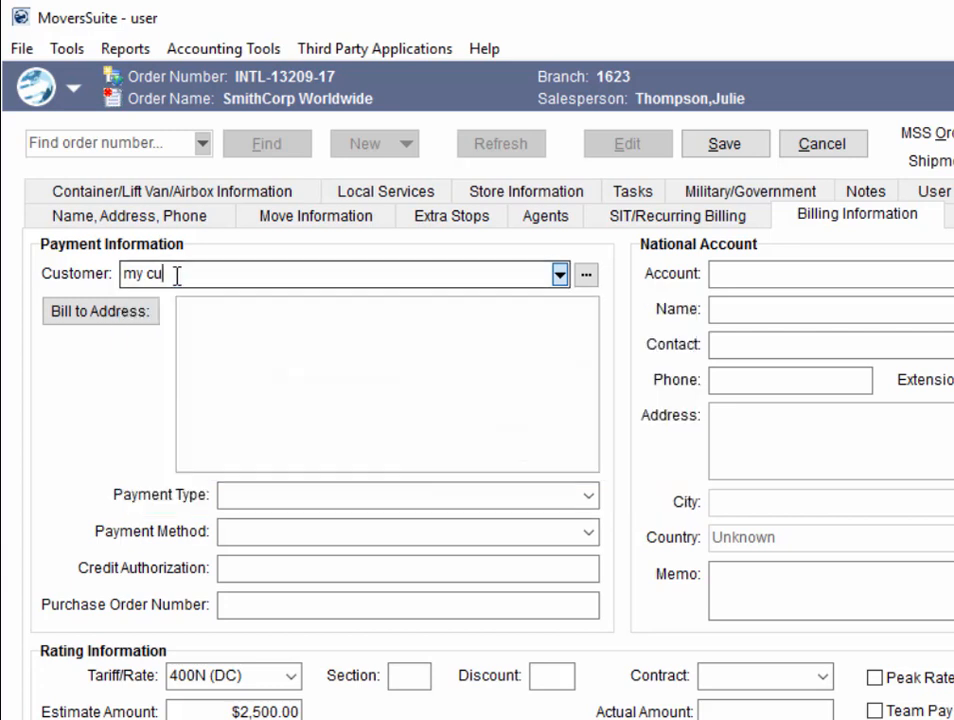
- Replace the customer search text with the account number 1000
left_click_drag(176, 277, 112, 273)
type("1000")
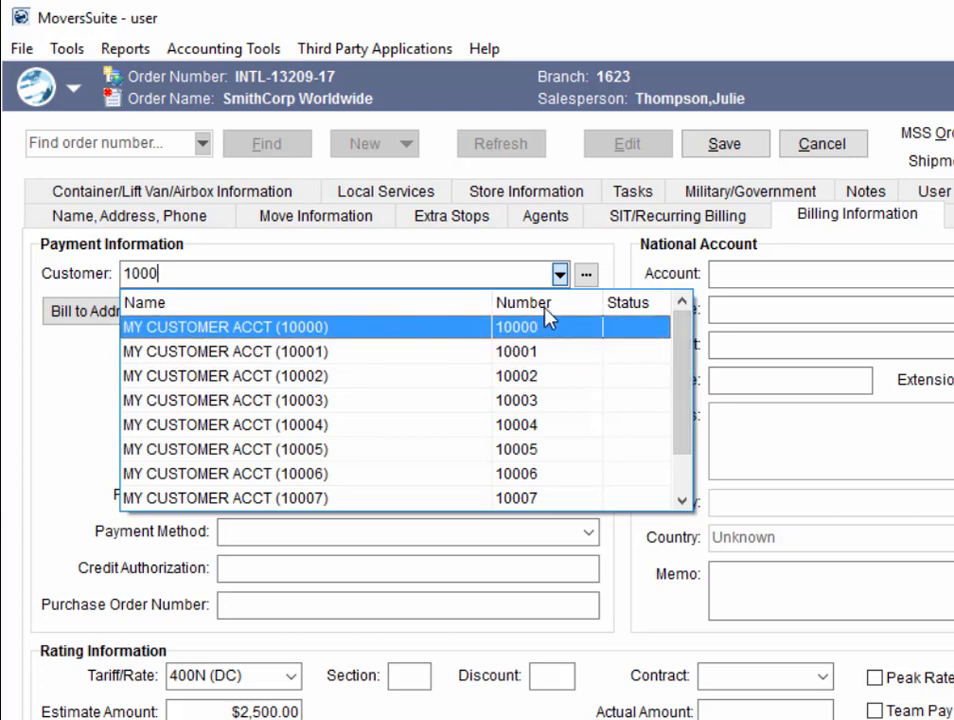
left_click(190, 271)
left_click_drag(190, 271, 125, 274)
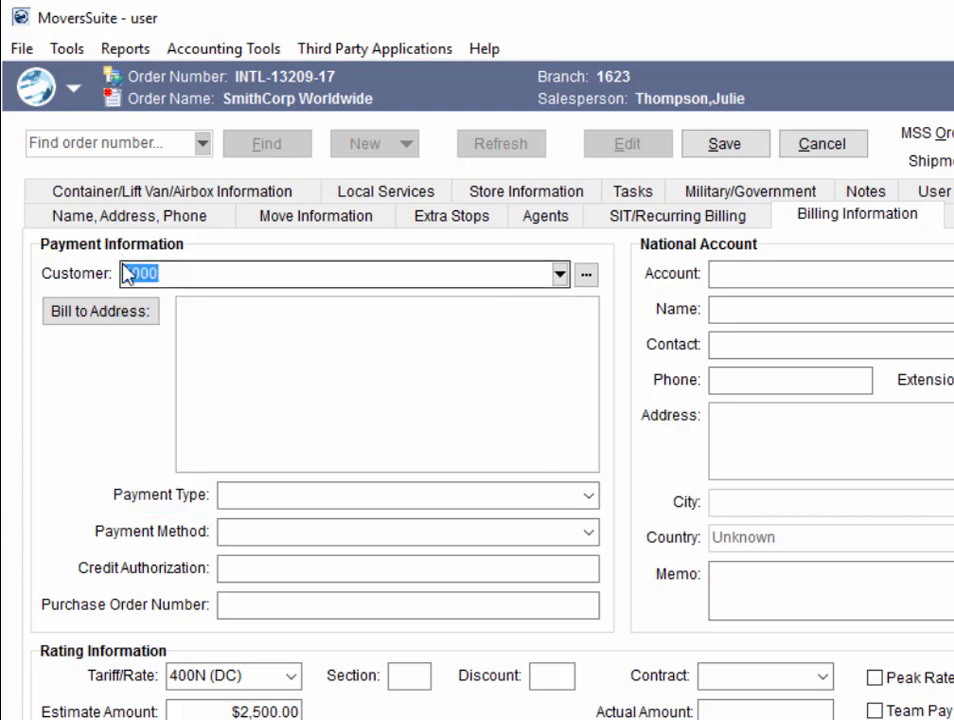
- Run a '%123' wildcard customer search and pick account 11230
key("BackSpace")
type("%")
type("123")
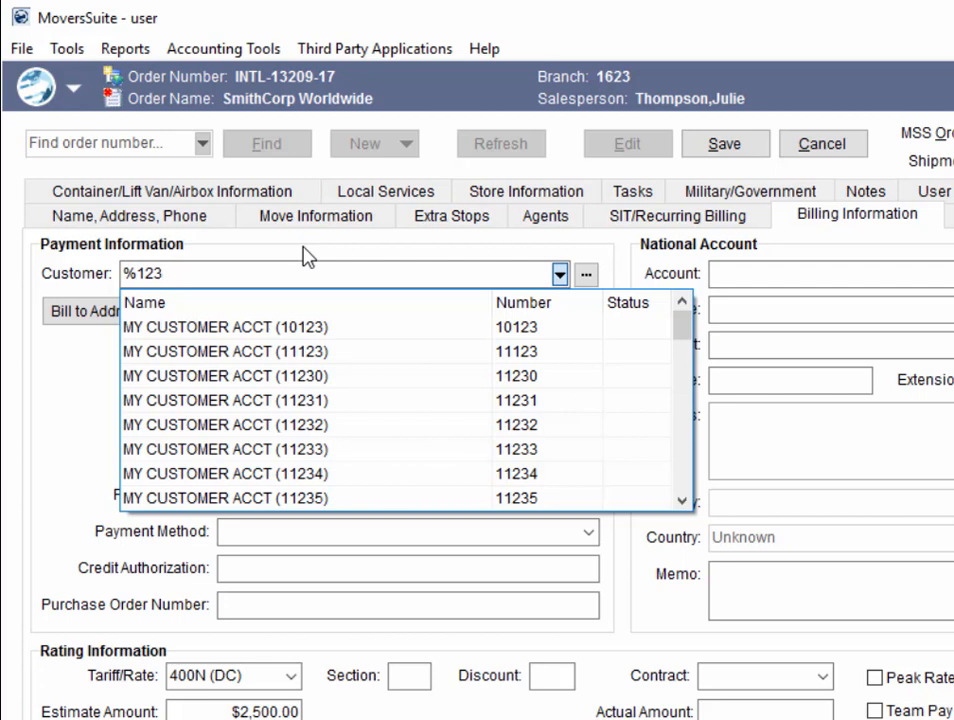
left_click(345, 383)
left_click(392, 372)
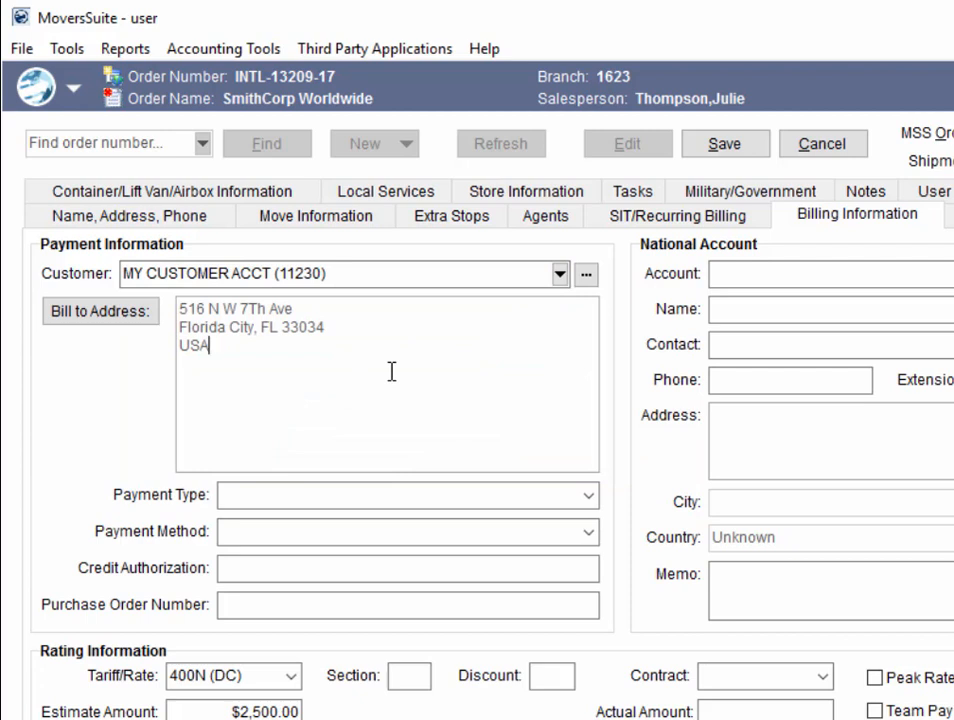
- Re-search '%123' and select account 11234, filling its Wilmington, NC bill-to address
left_click_drag(464, 270, 117, 272)
type("%123")
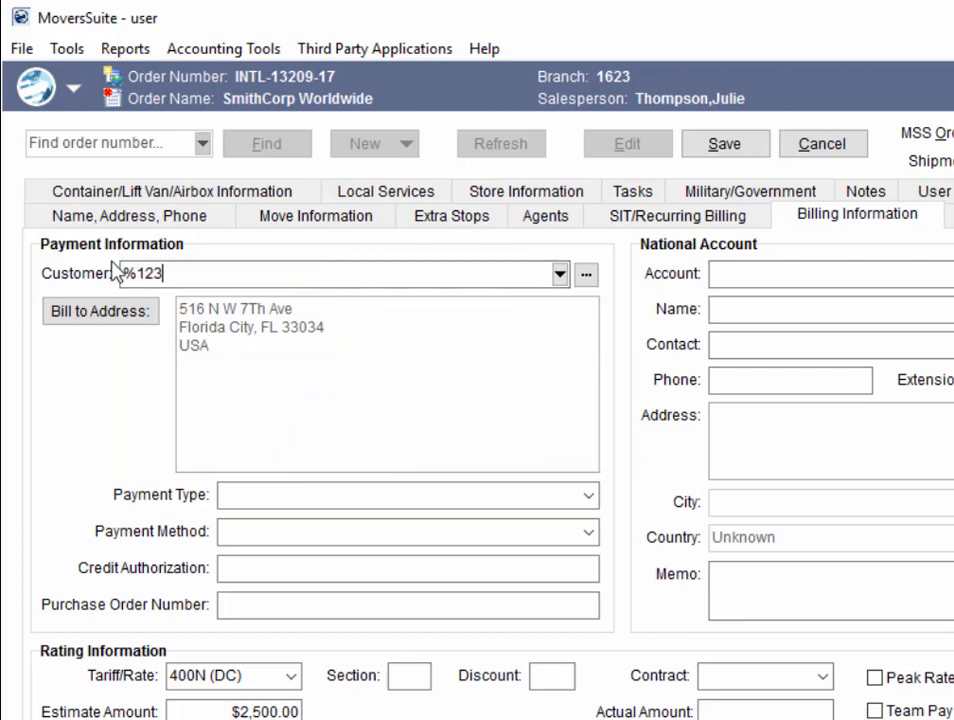
key("Return")
key("Down")
key("Down")
key("Down")
key("Down")
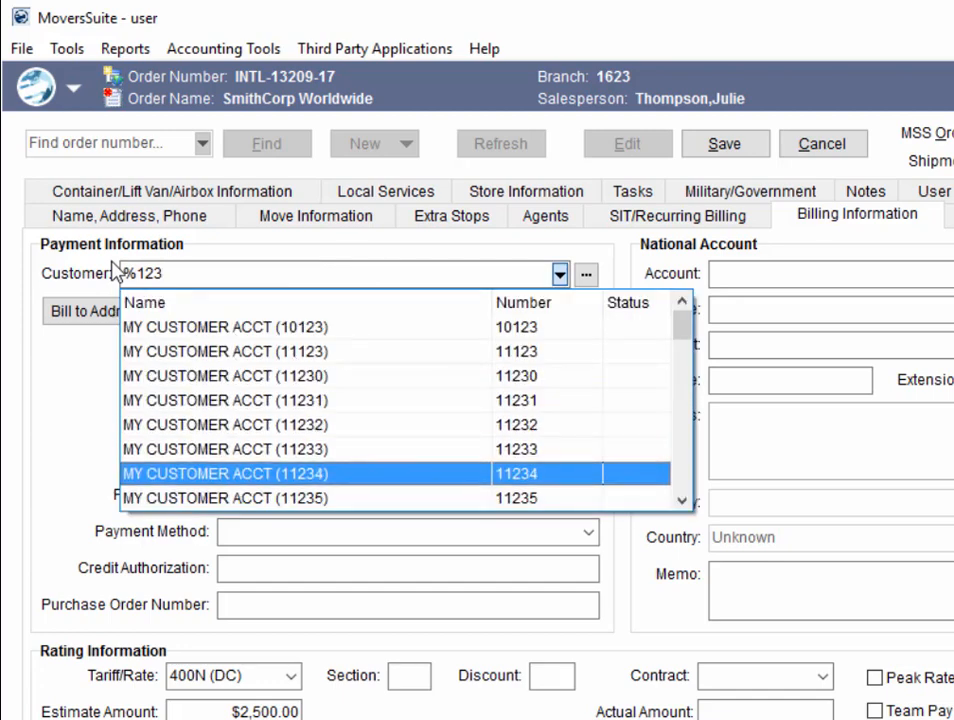
key("Return")
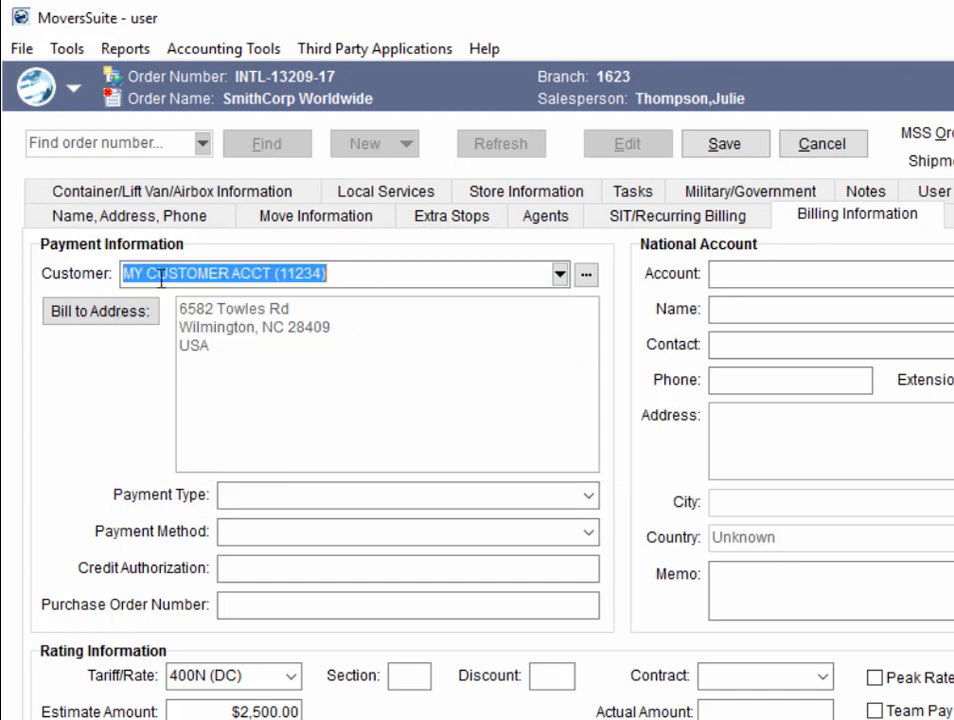
left_click(403, 333)
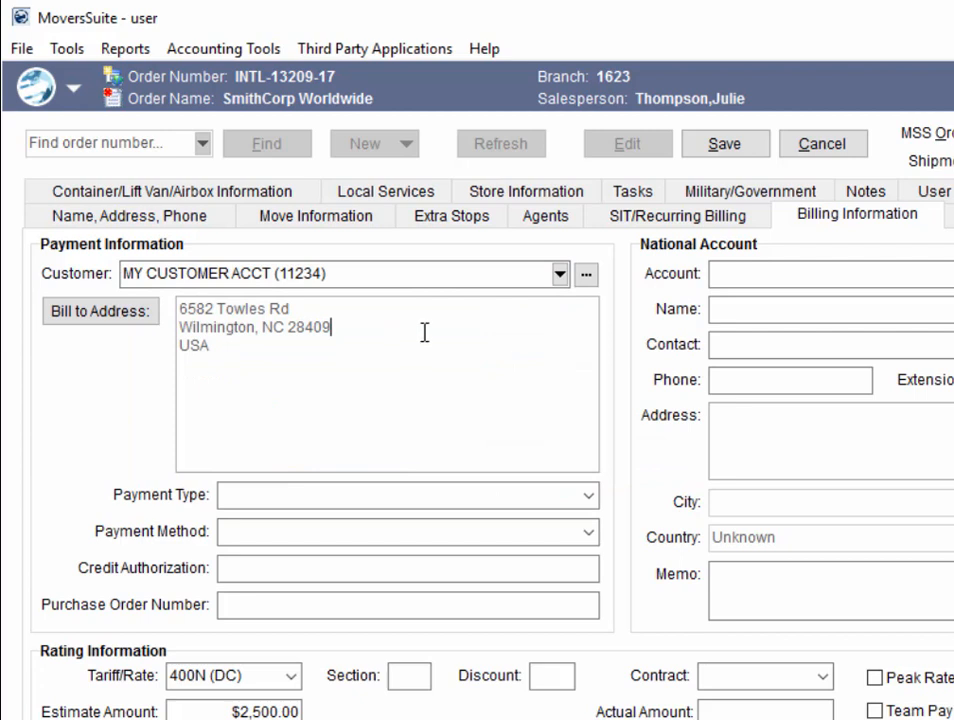
left_click(560, 275)
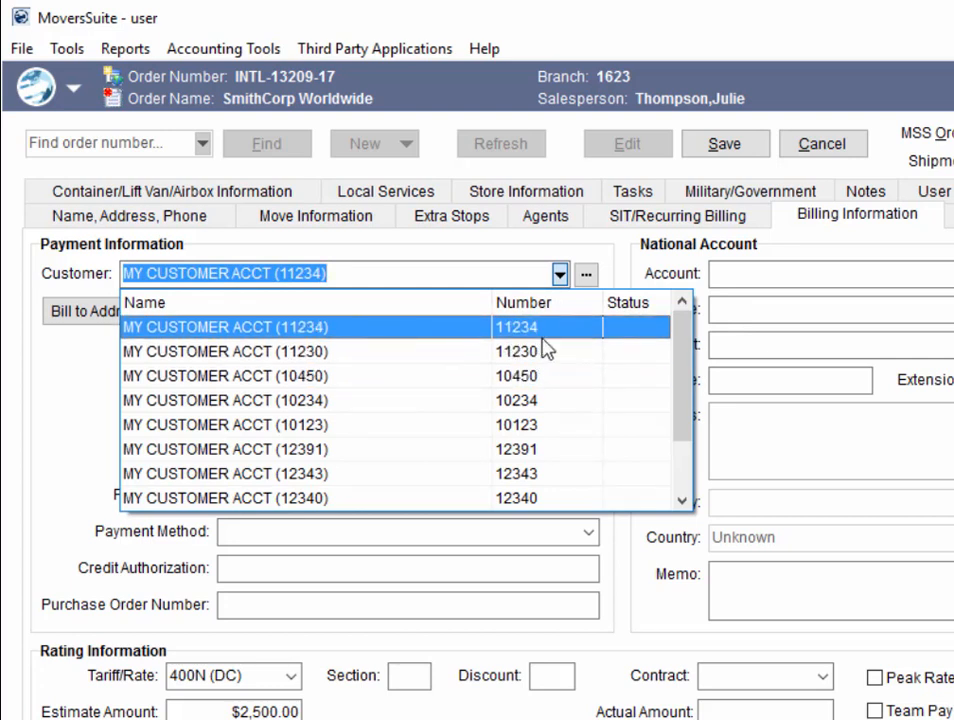
- Cycle the customer list to MY CUSTOMER ACCT 12343 (Fayetteville, NC), then bring up Customer Find
left_click_drag(688, 362, 700, 310)
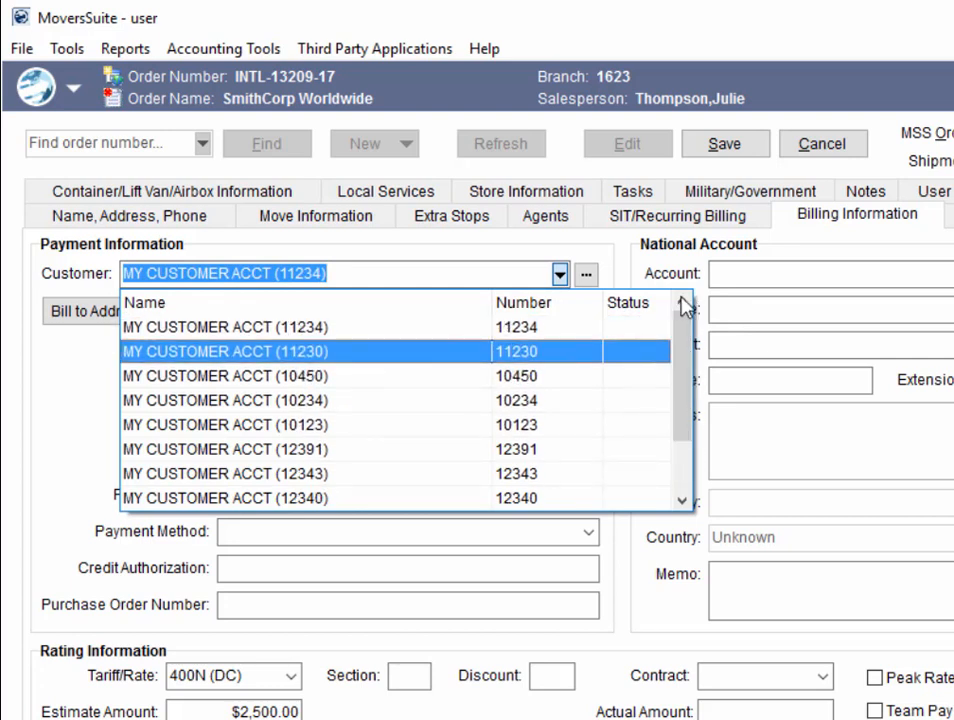
left_click(513, 273)
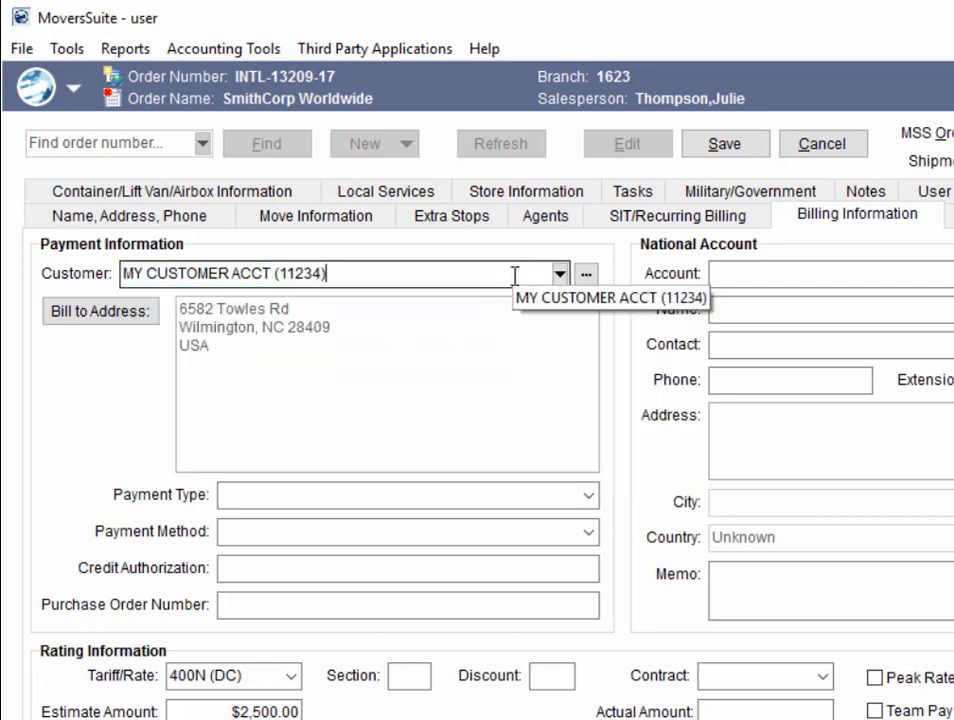
left_click(559, 273)
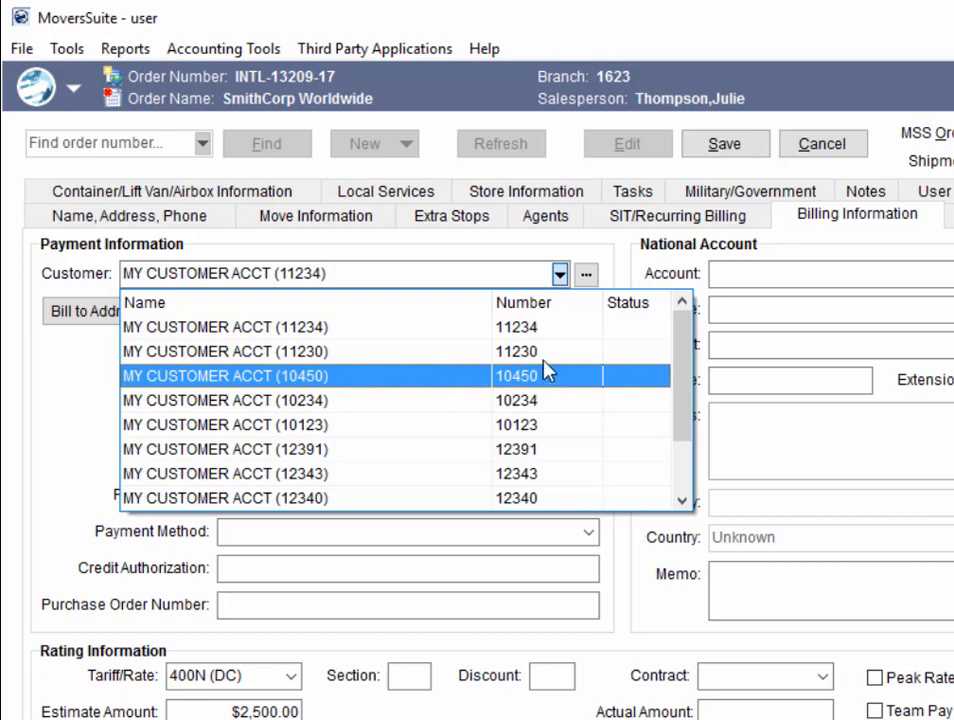
left_click(380, 270)
scroll(380, 270, "up", 4)
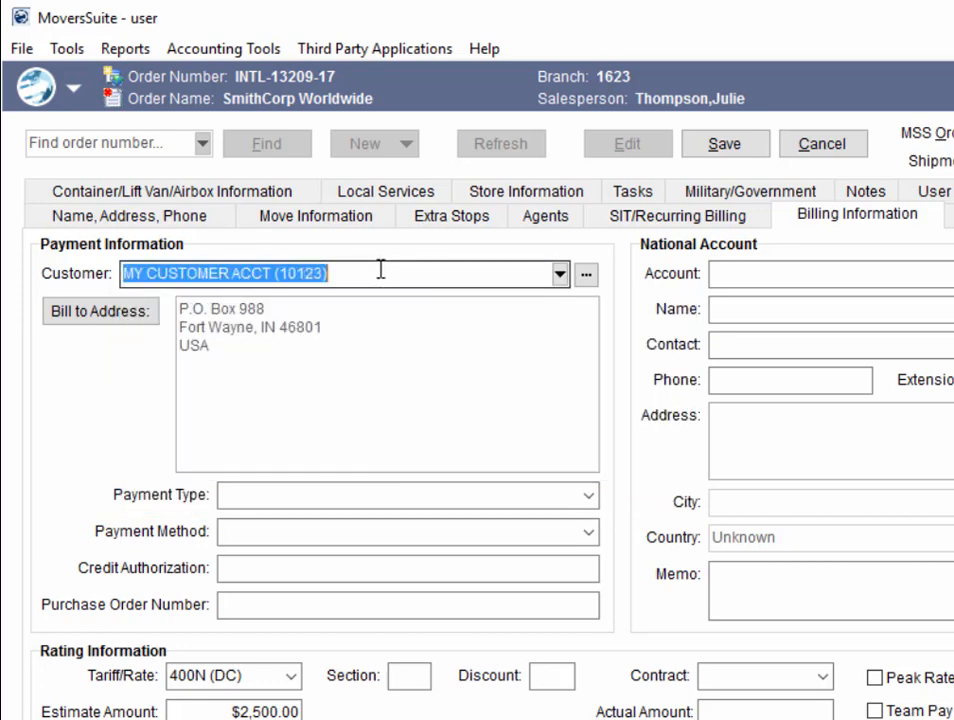
scroll(380, 270, "down", 4)
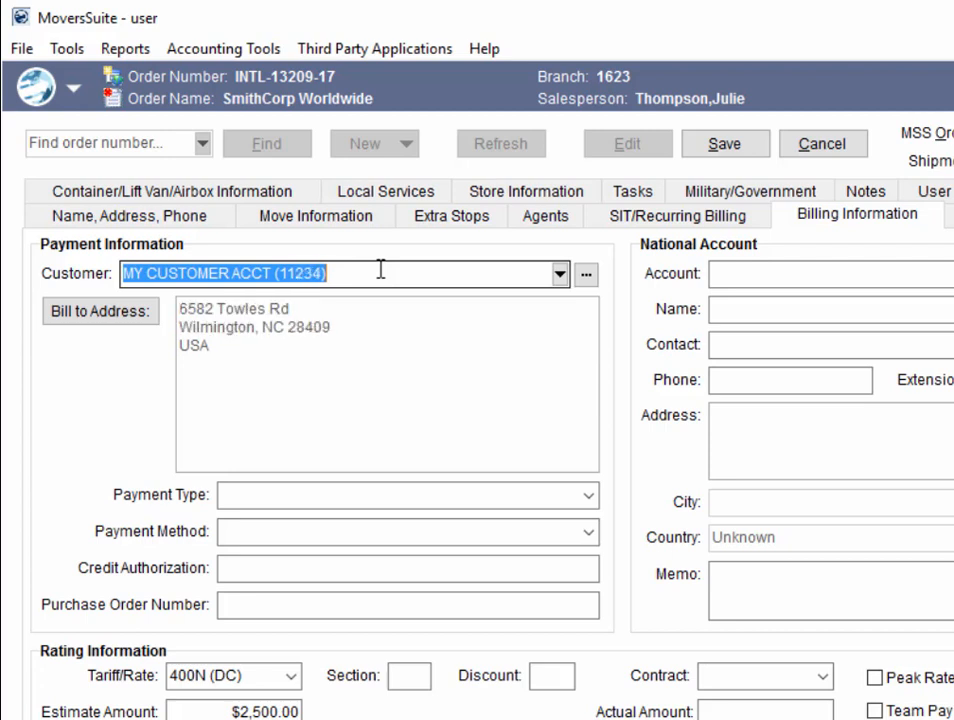
scroll(380, 270, "down", 2)
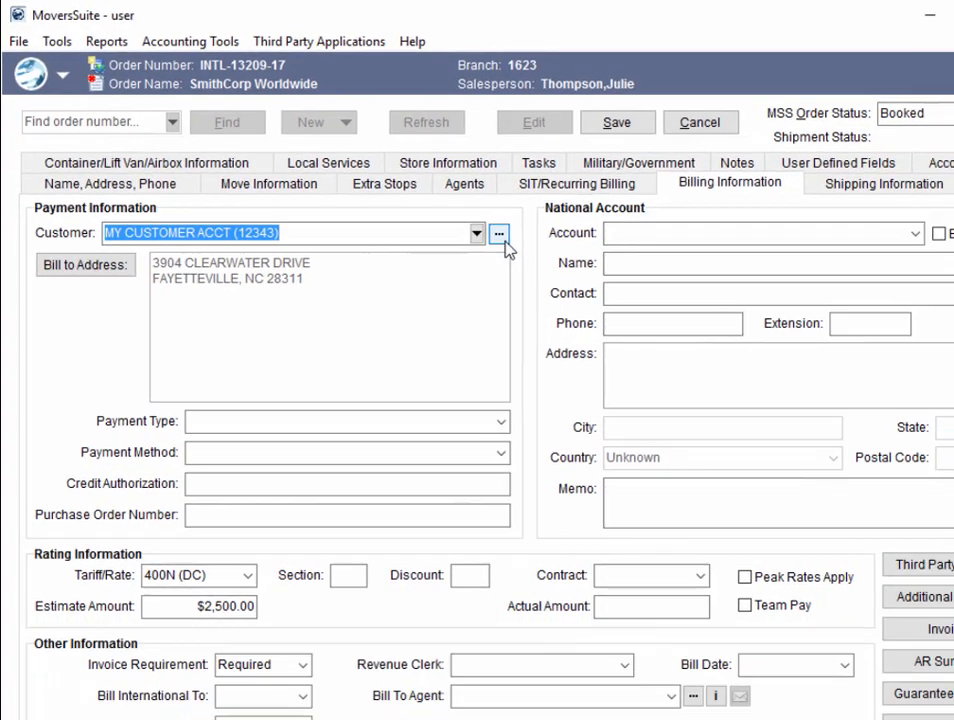
left_click(585, 274)
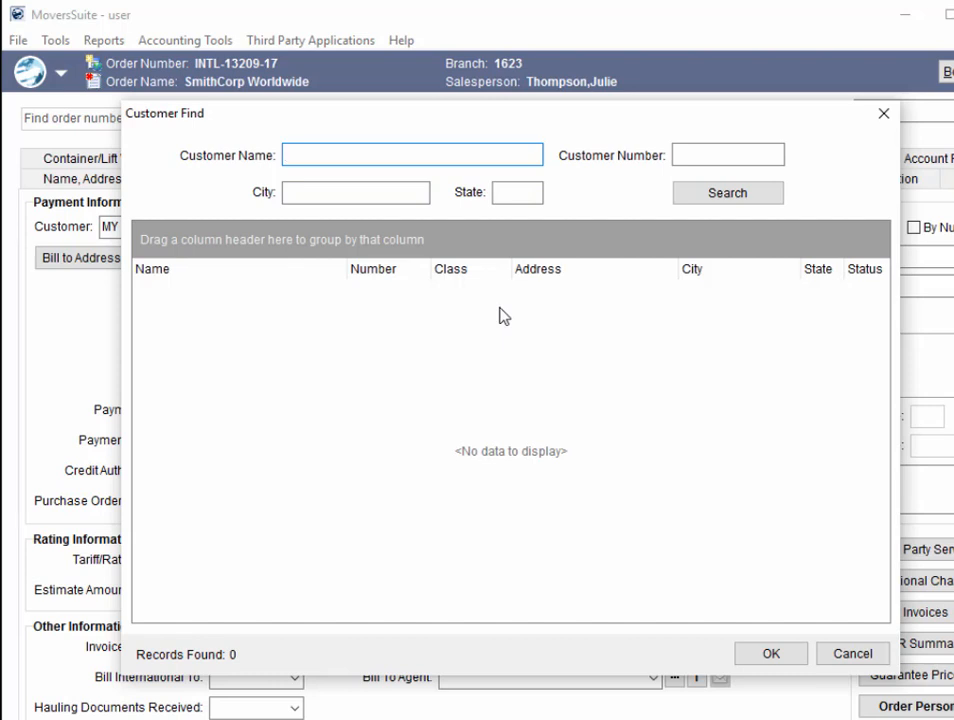
- Search customers by number %234 and state CA, and assign the second matching account
left_click(720, 194)
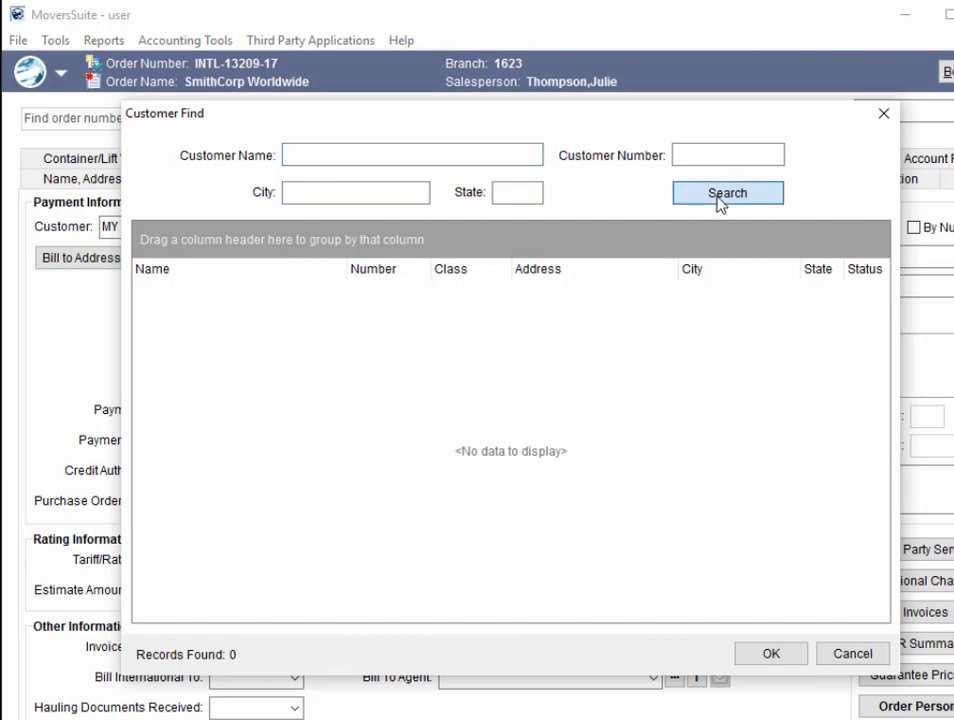
left_click(383, 193)
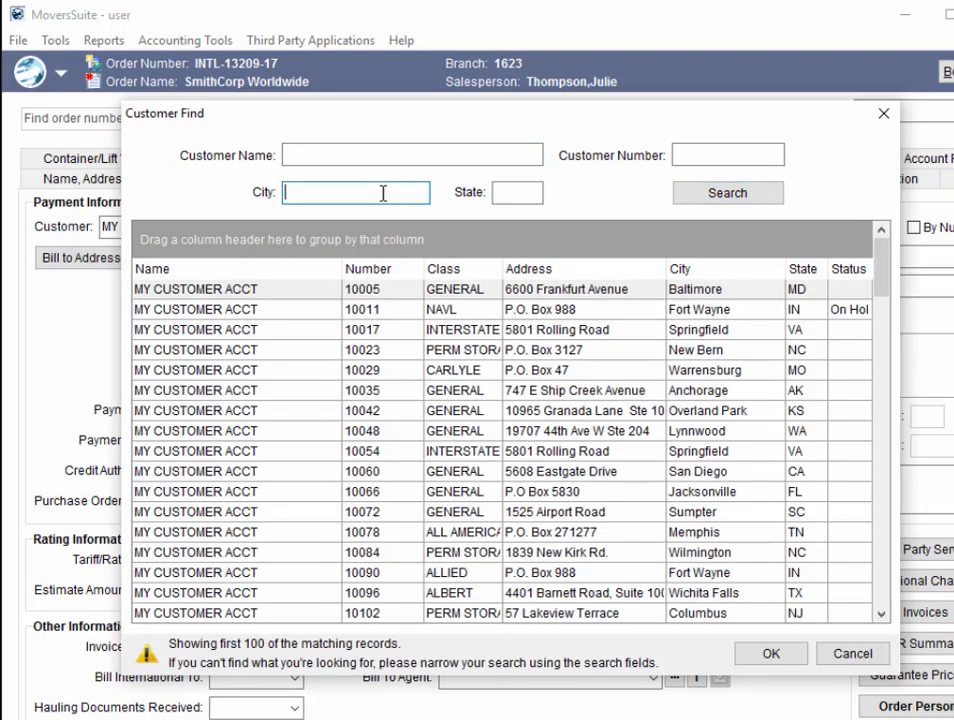
left_click(716, 155)
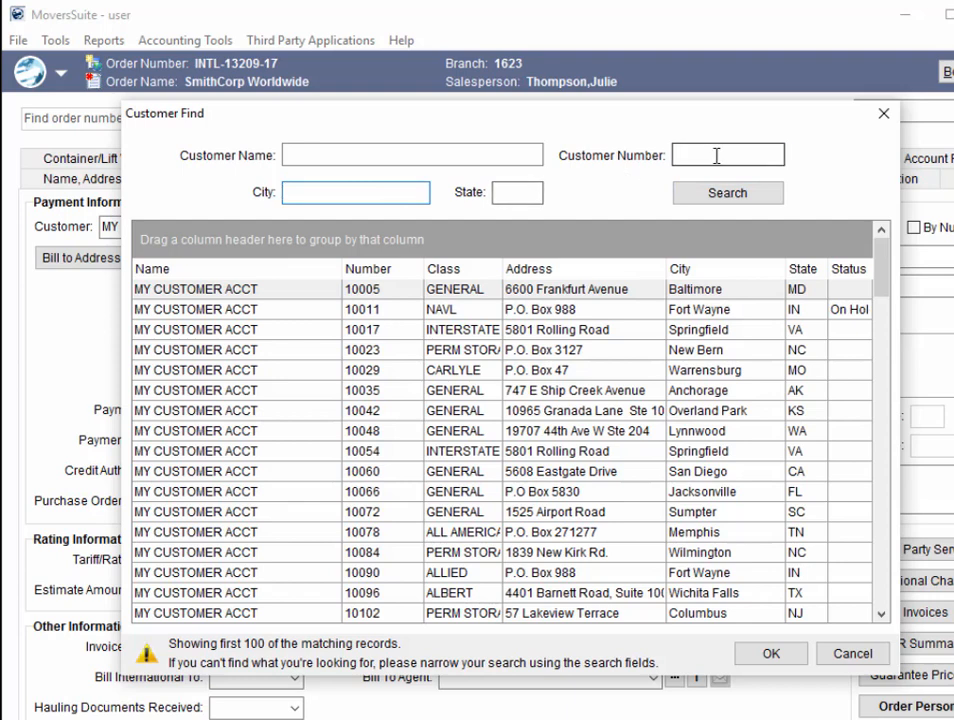
type("%234")
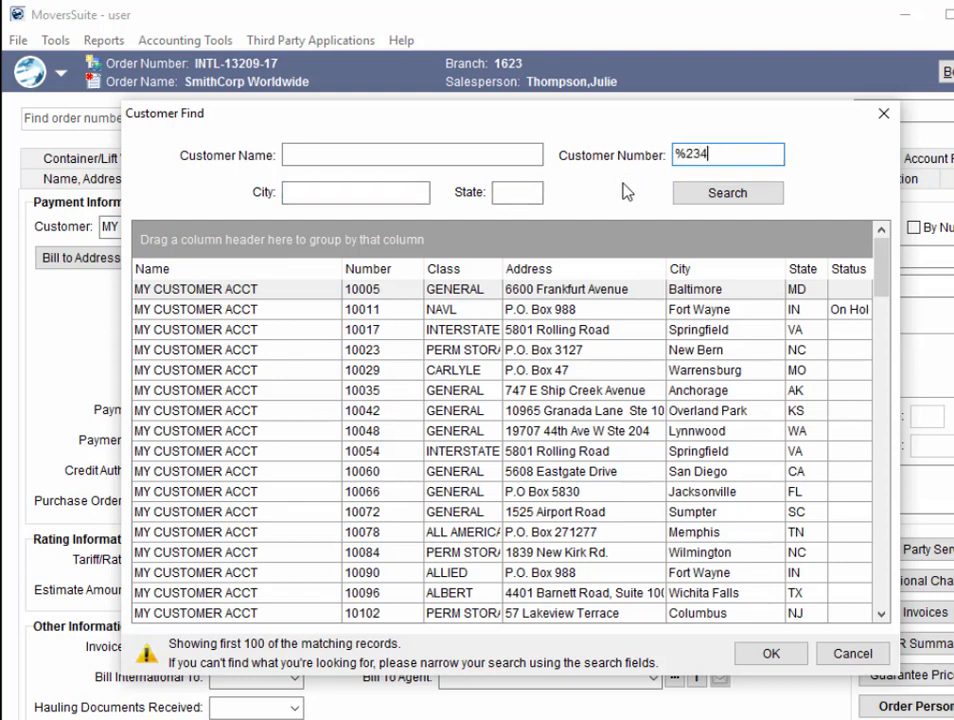
left_click(528, 188)
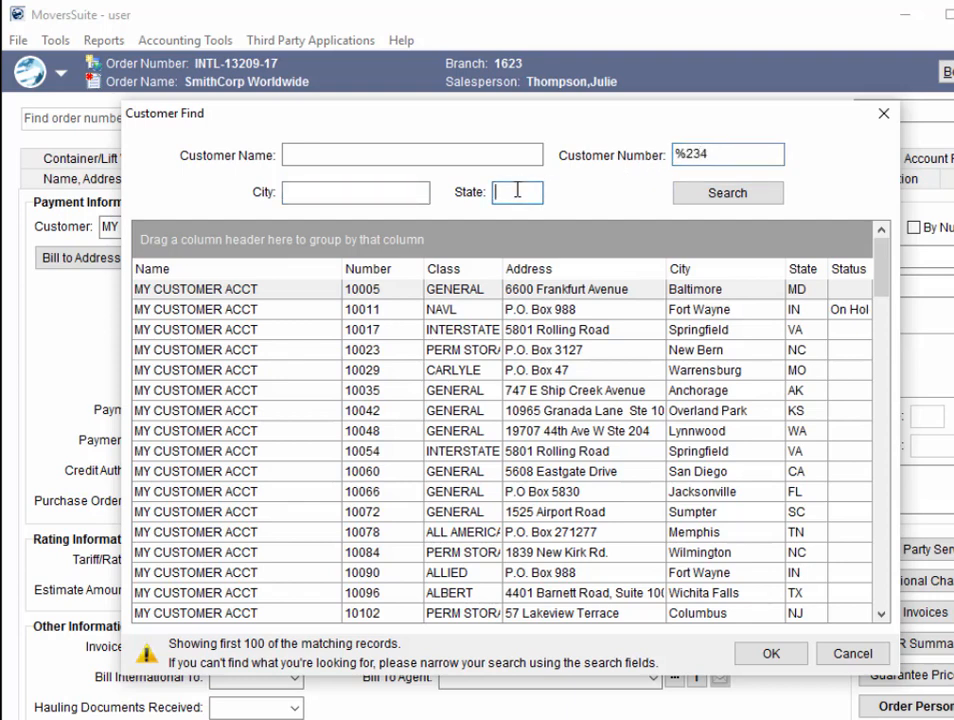
type("CA")
left_click(712, 198)
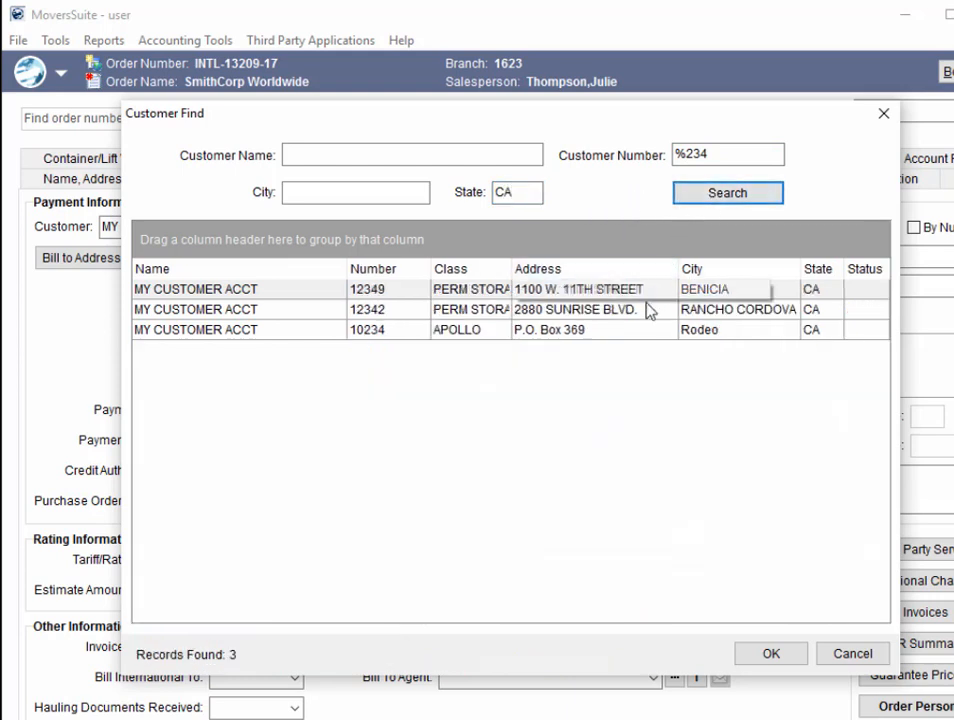
left_click(628, 313)
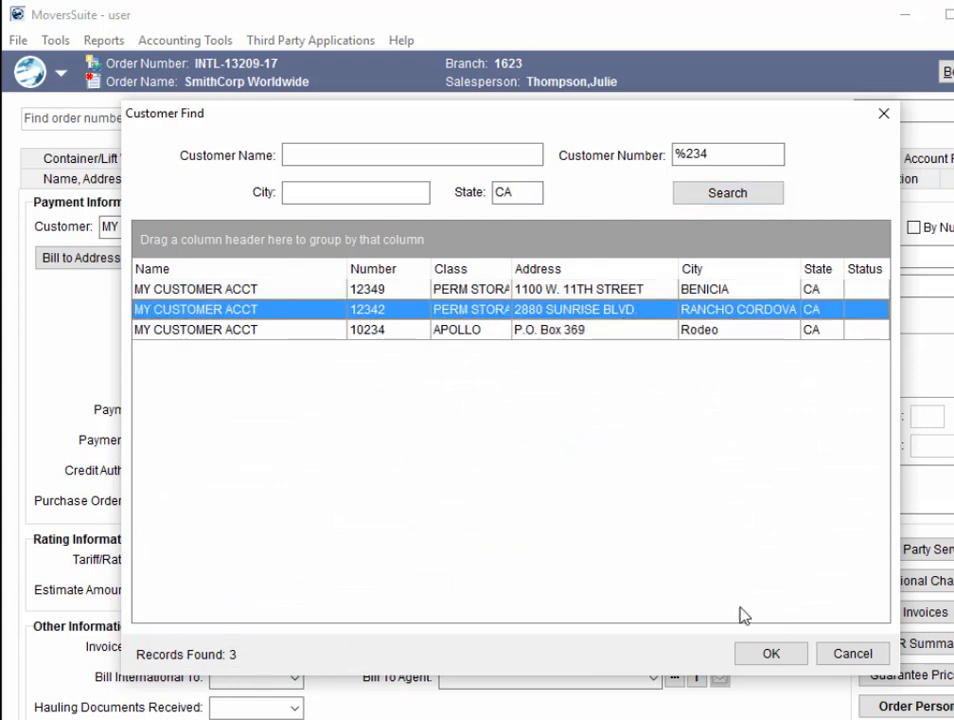
left_click(779, 655)
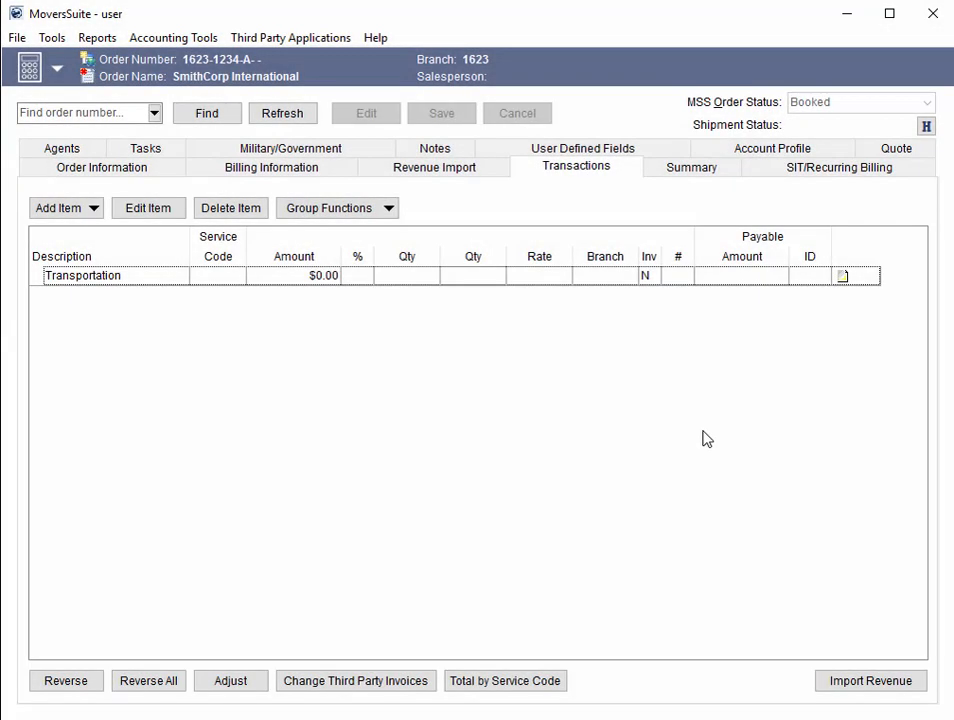
- Review work tickets 1002, 1004 and 1003 in Import Revenue, then cancel without importing
left_click(870, 681)
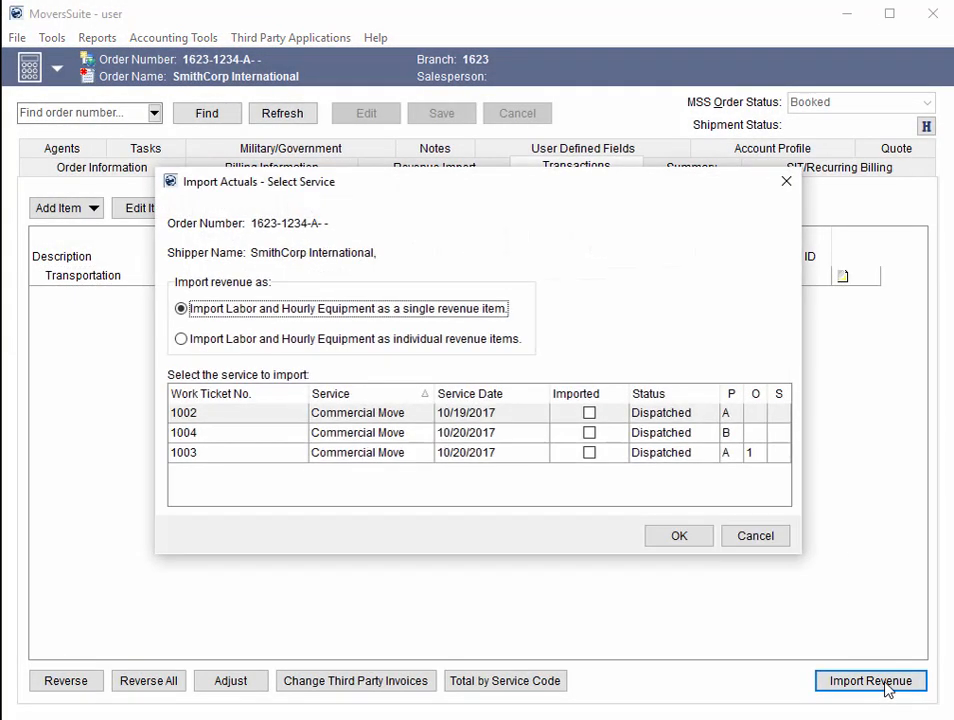
left_click(530, 418)
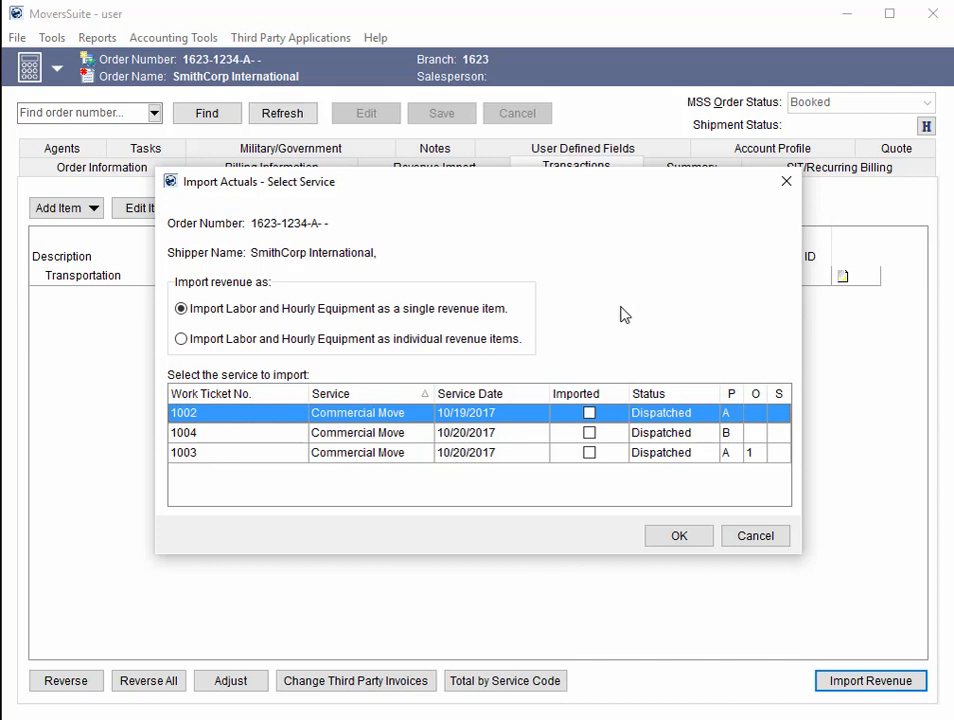
left_click(541, 436)
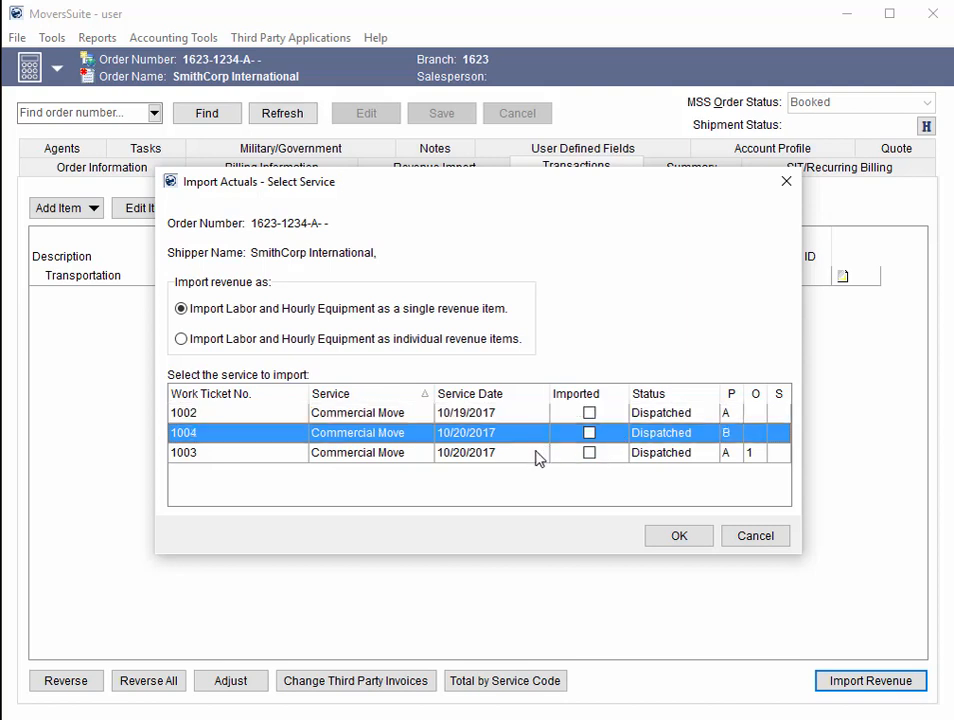
left_click(537, 455)
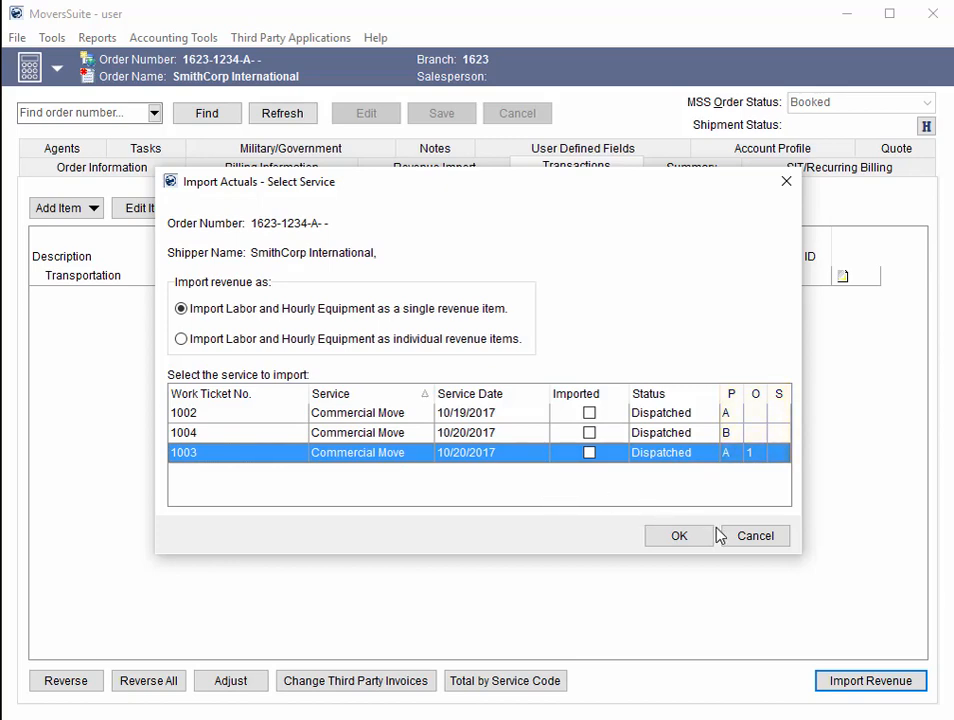
left_click(748, 538)
- Edit the Transportation group and inspect its available work tickets in a widened list
left_click(199, 276)
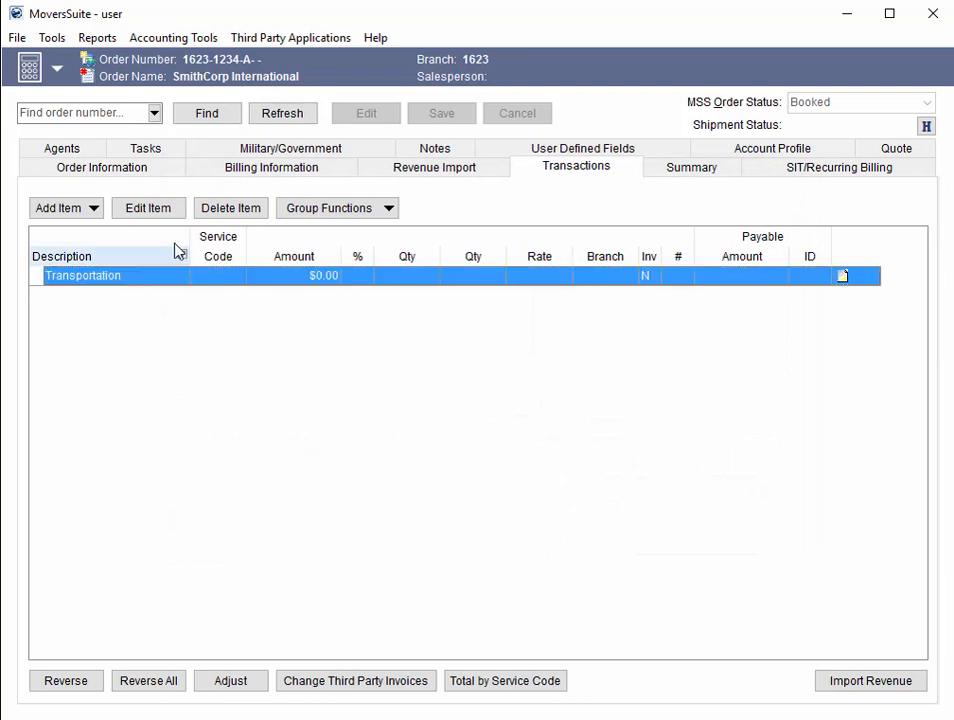
left_click(167, 214)
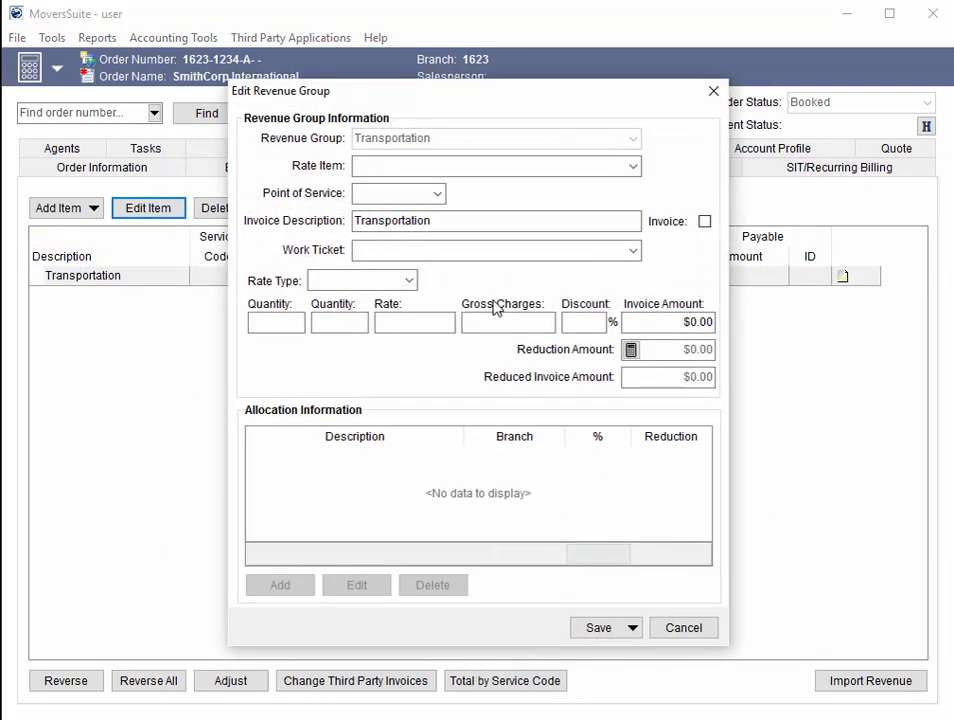
left_click(632, 250)
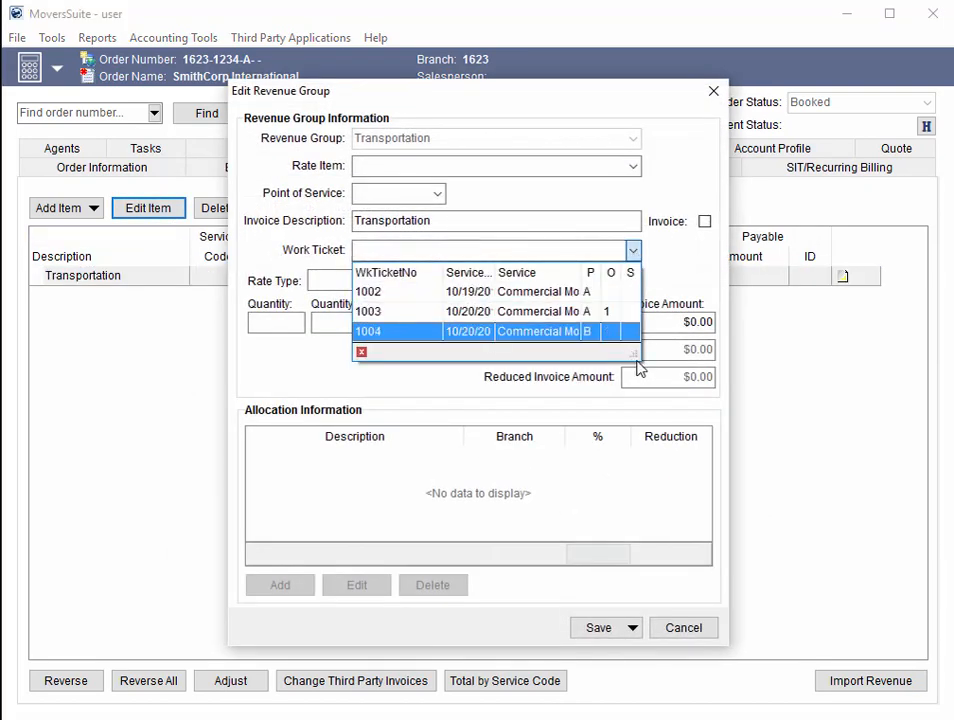
left_click_drag(631, 356, 720, 390)
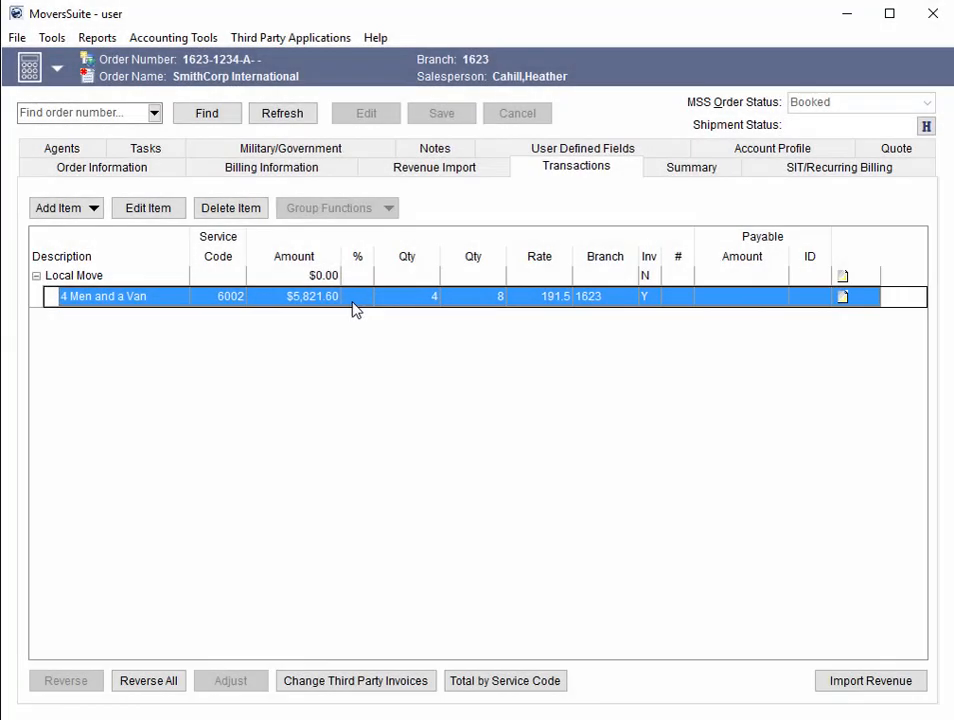
- Assign work ticket 1002 to the 4 Men and a Van charge and choose Save & Add Commission
left_click(149, 216)
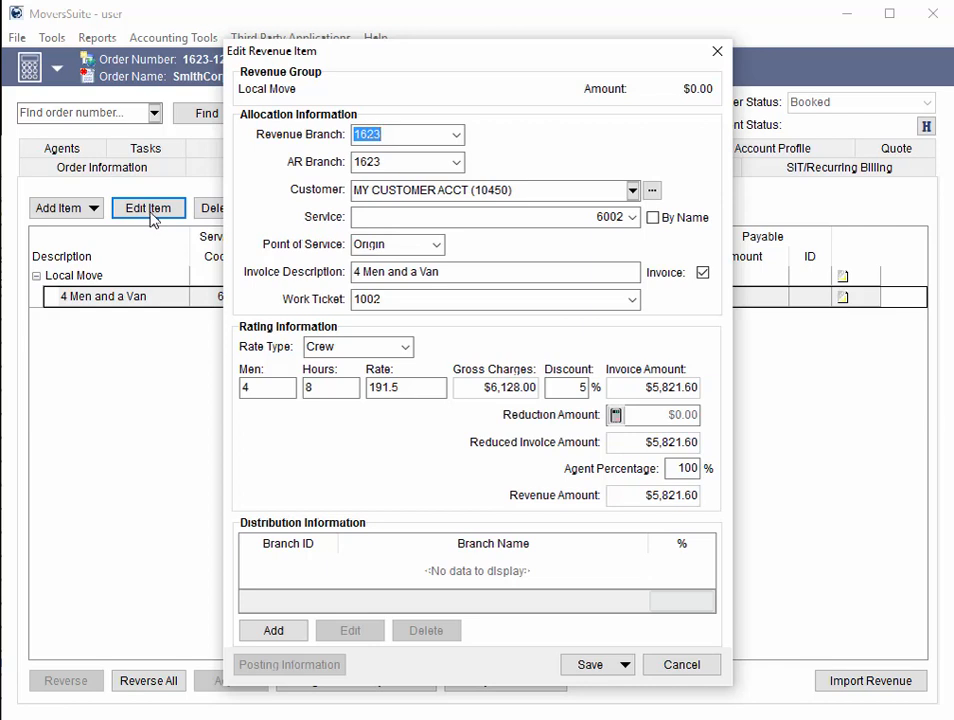
left_click(631, 299)
left_click_drag(631, 402, 706, 450)
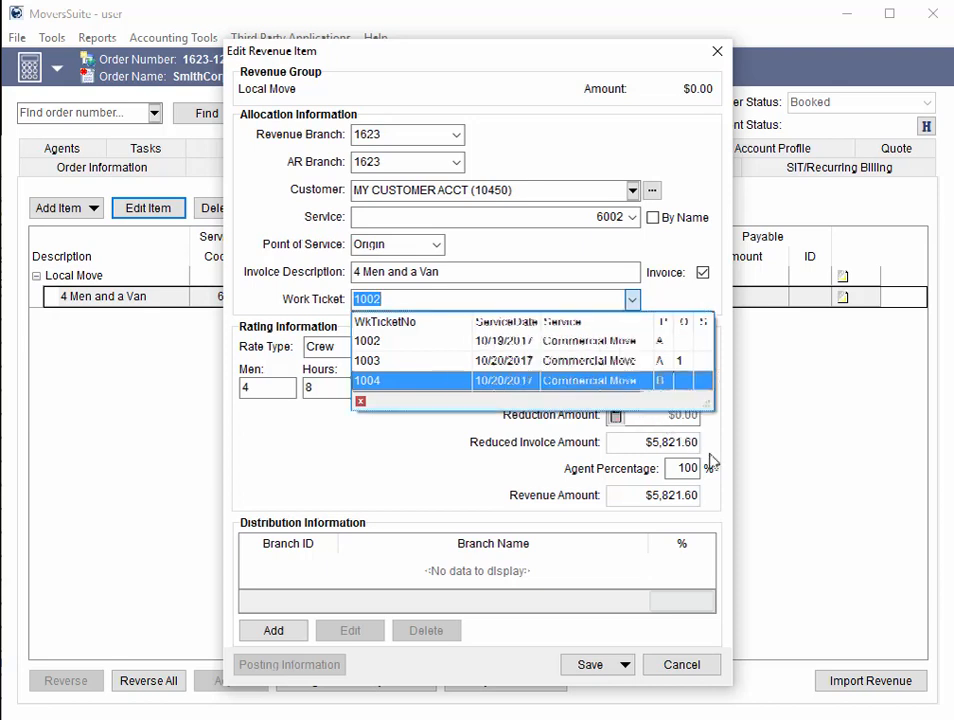
left_click(587, 341)
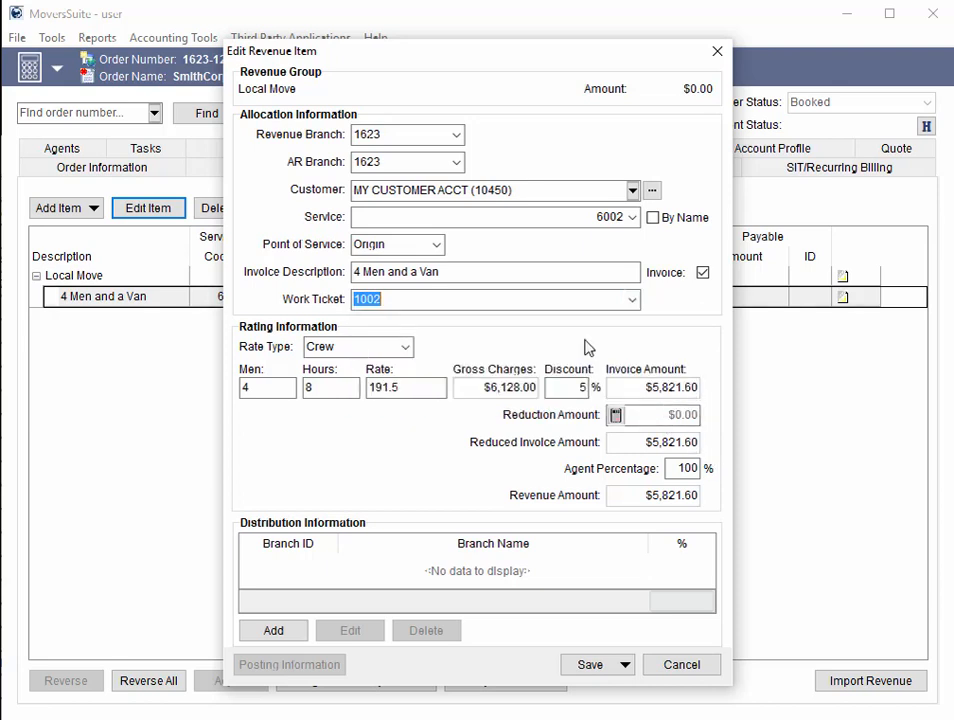
left_click(614, 665)
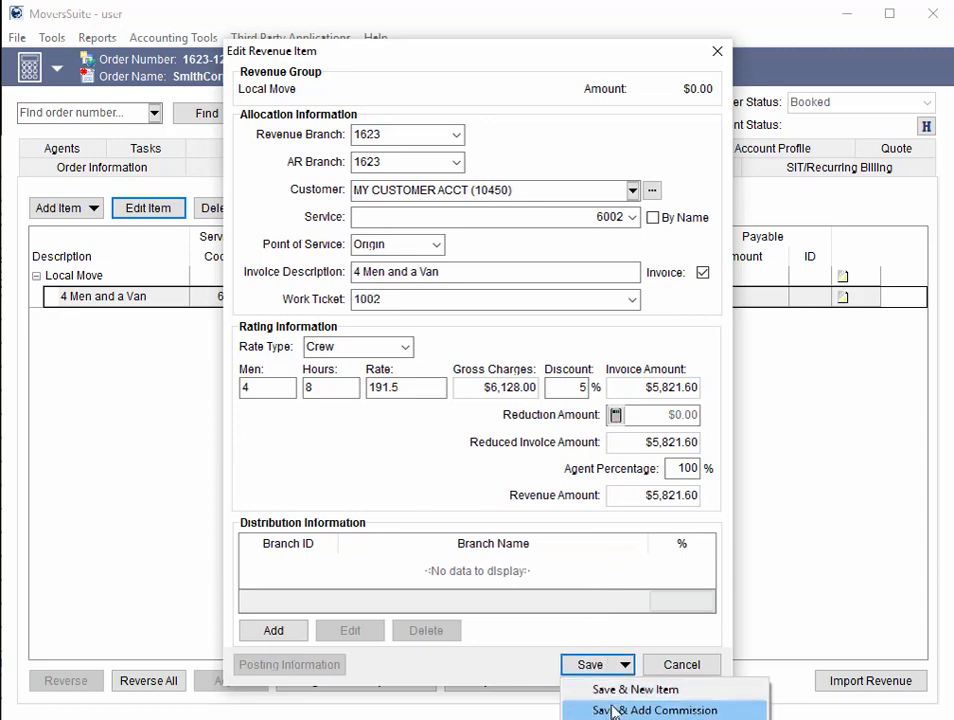
left_click(615, 709)
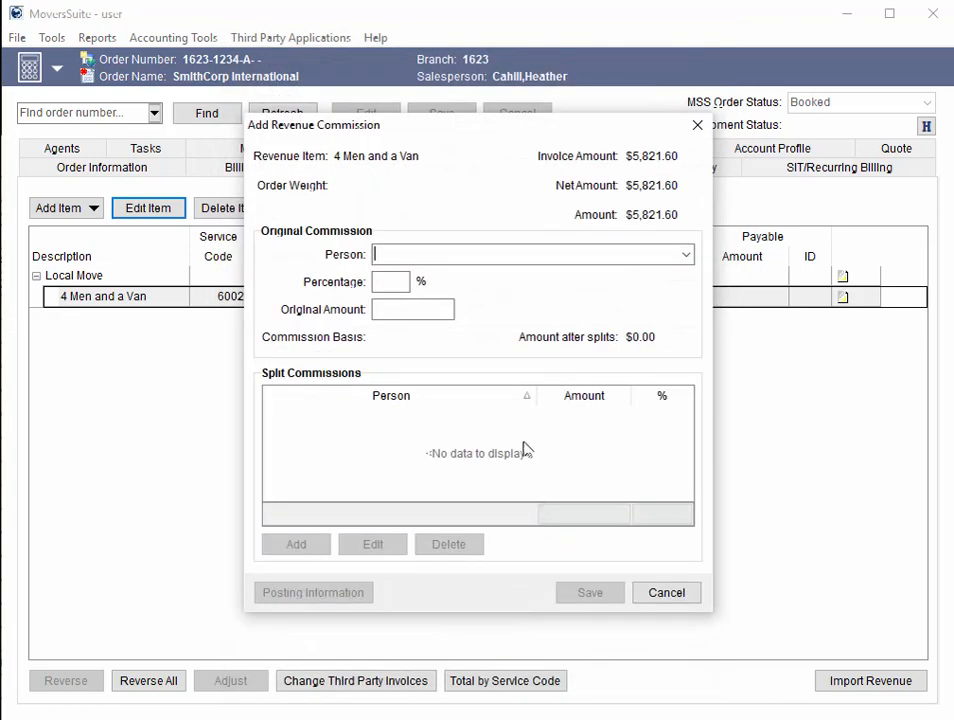
- Save a 10% commission of $582.16 payable to the Local CDL Driver
left_click(686, 255)
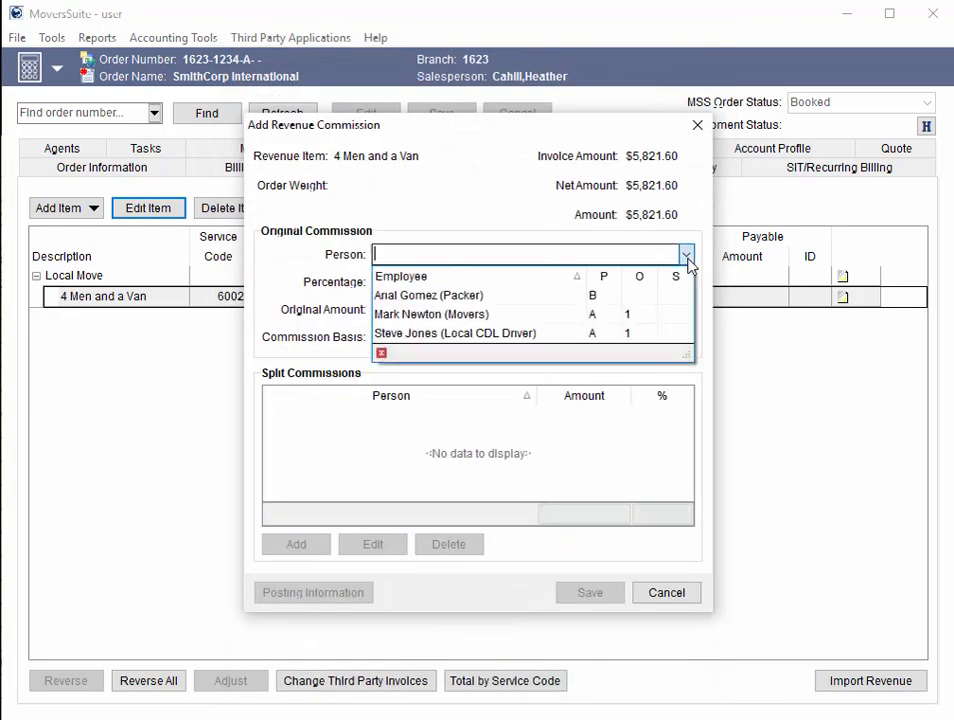
left_click(622, 333)
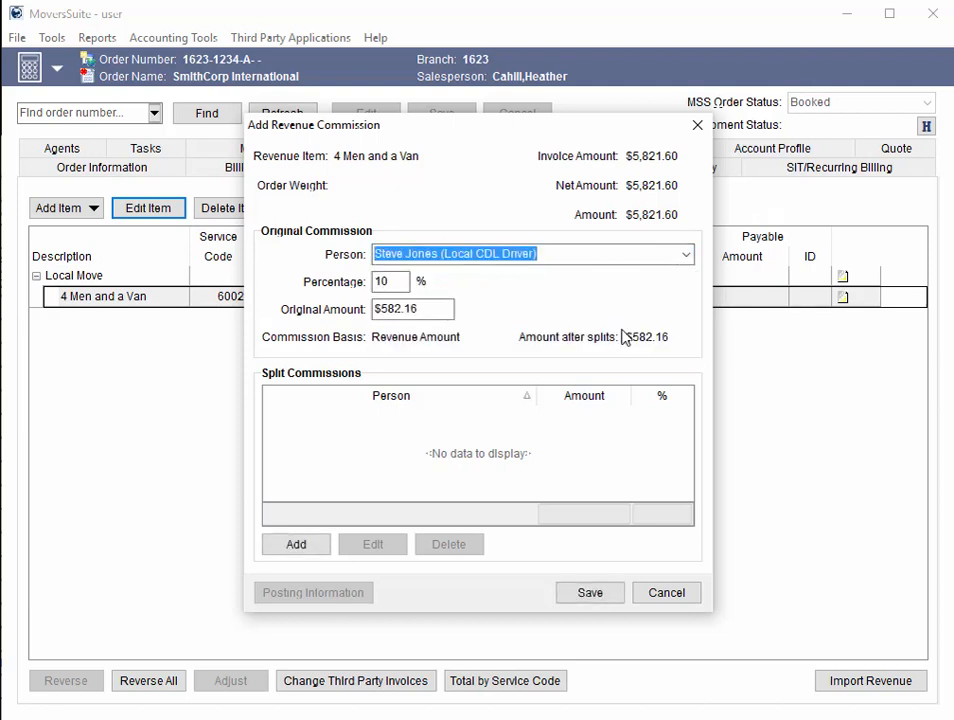
left_click(610, 593)
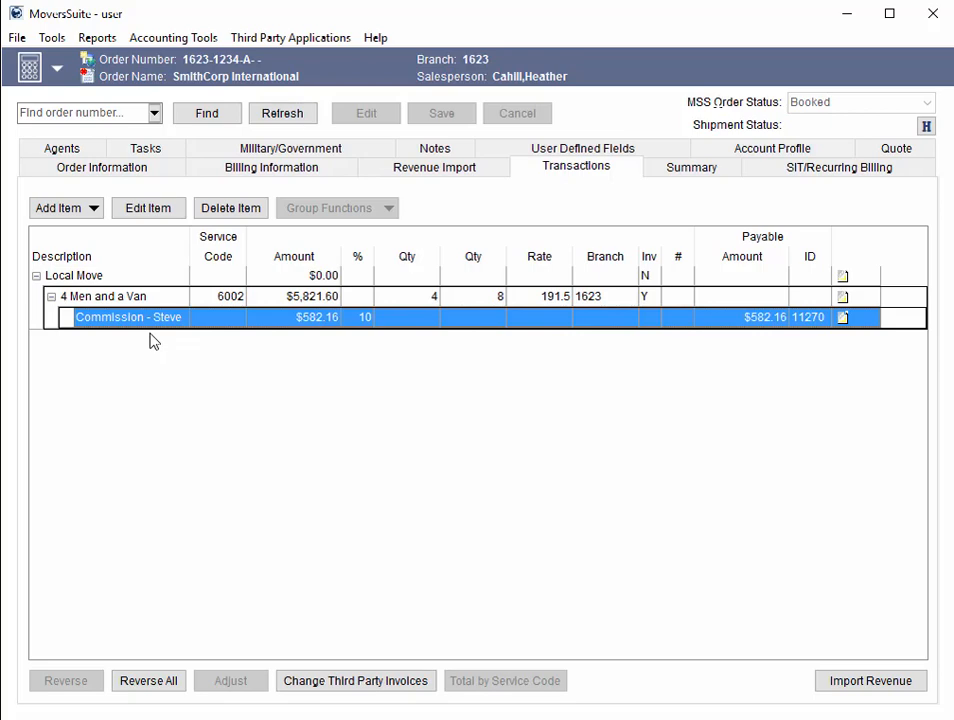
- Reopen the commission, reselect the same Local CDL Driver, and cancel without changes
left_click(147, 208)
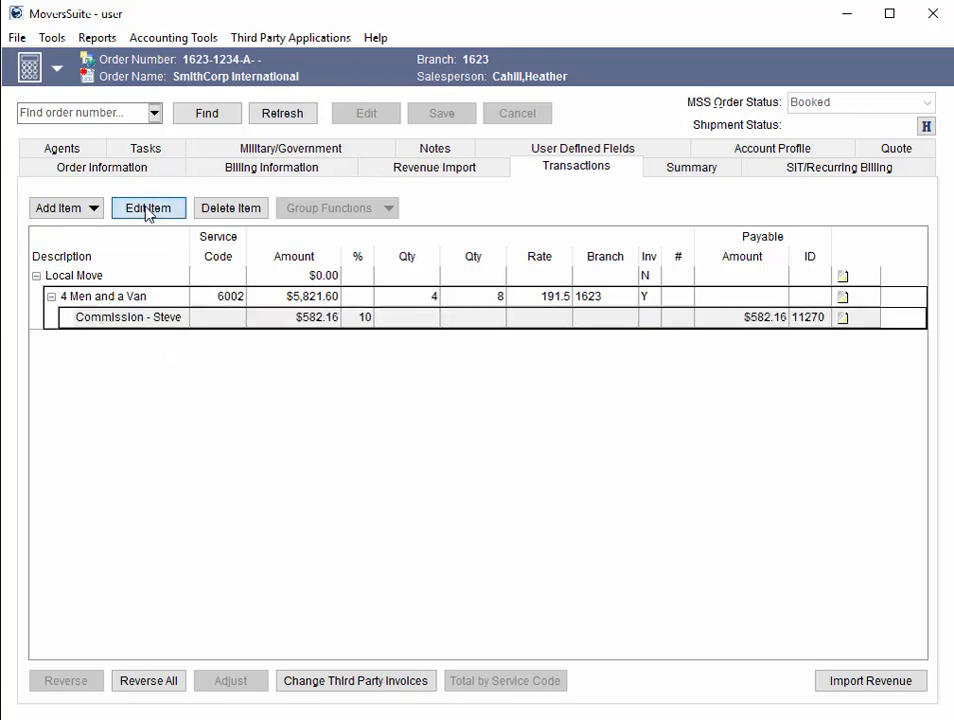
left_click(686, 255)
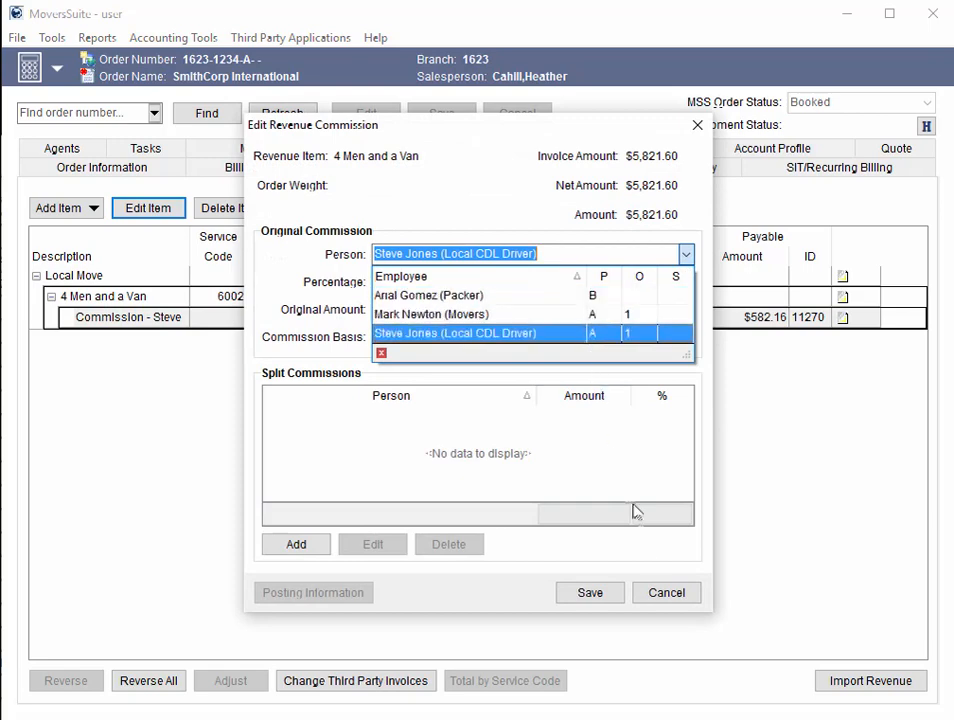
left_click(669, 604)
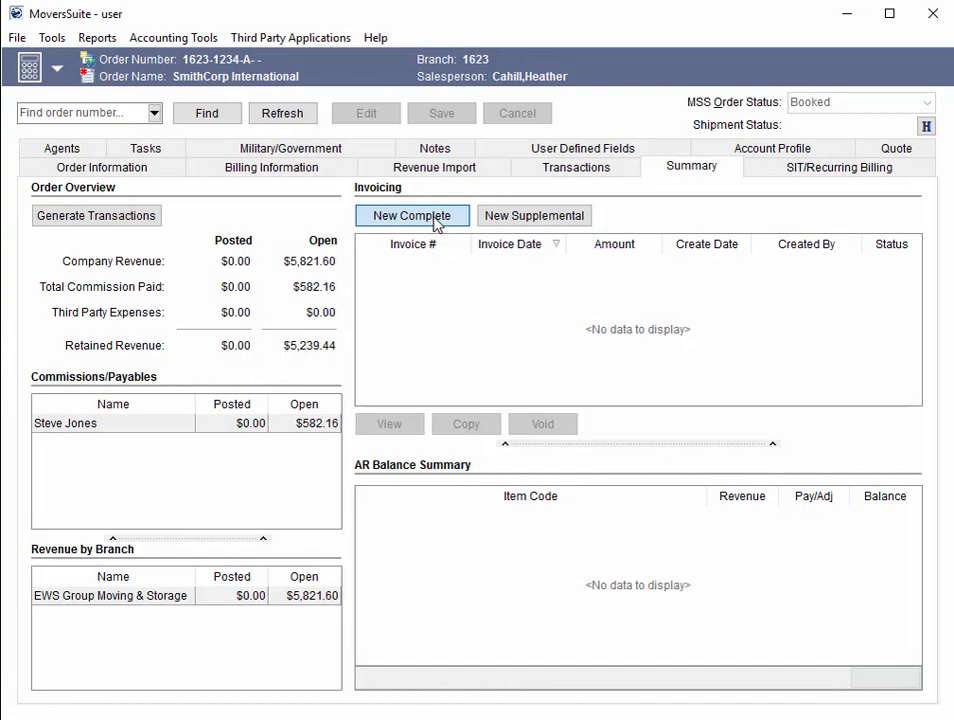
- Start a new complete invoice and change its purchase order number to 123456, dropping the PO- prefix
left_click(435, 220)
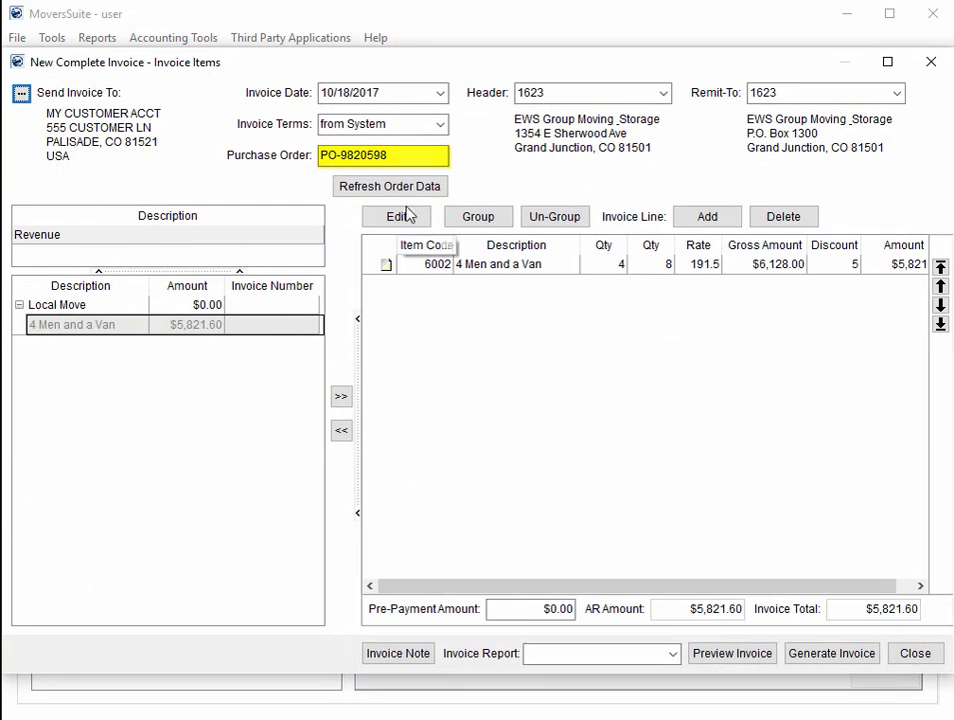
left_click(348, 155)
left_click_drag(348, 155, 321, 155)
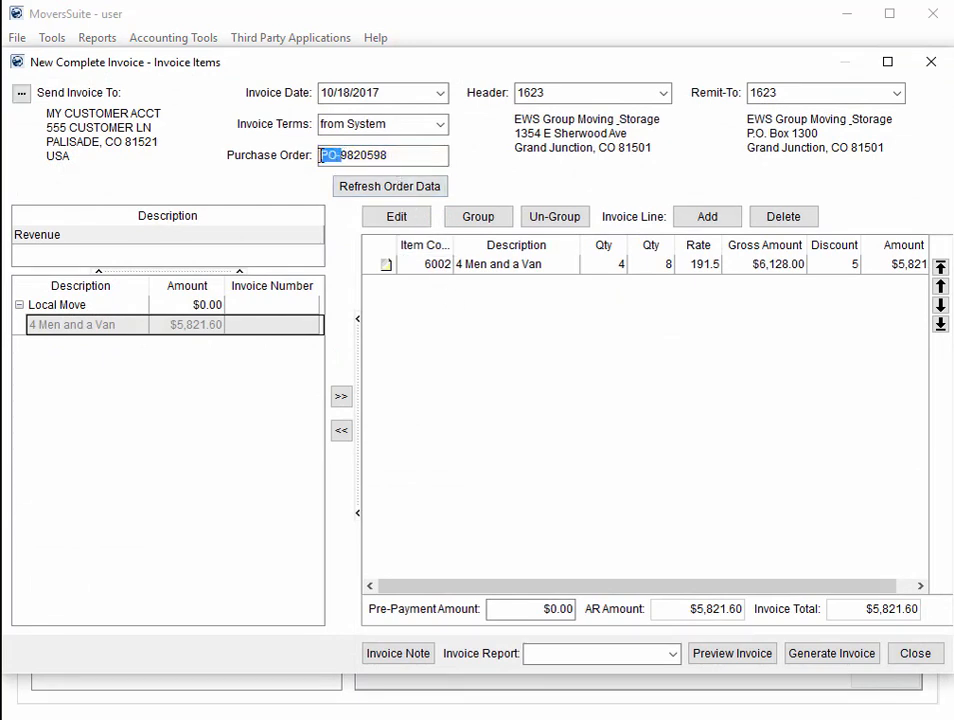
key("BackSpace")
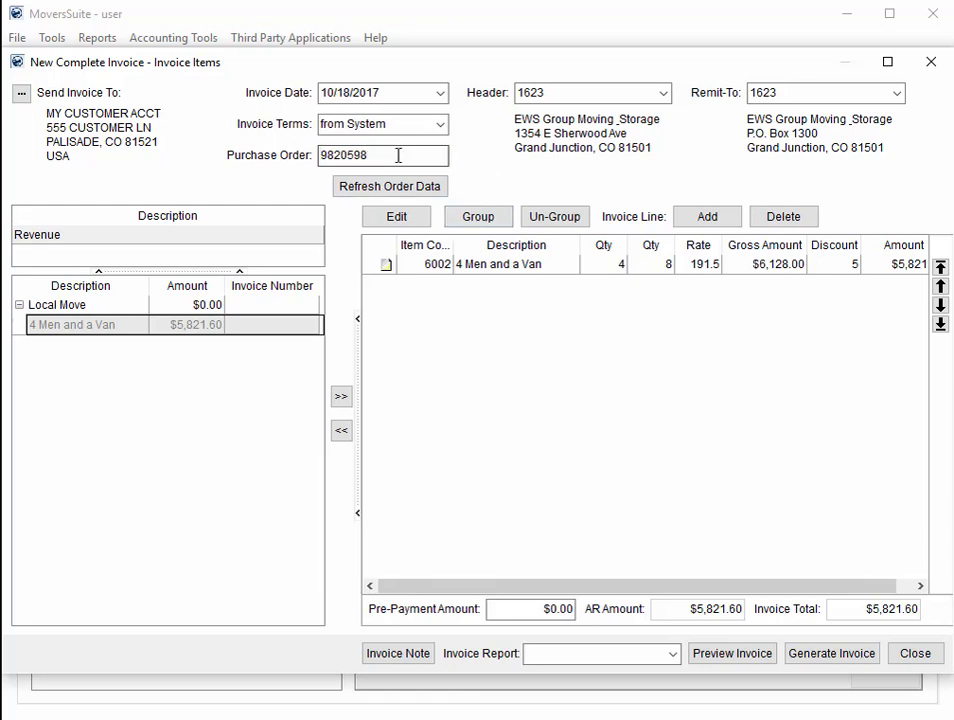
left_click_drag(370, 155, 299, 160)
key("BackSpace")
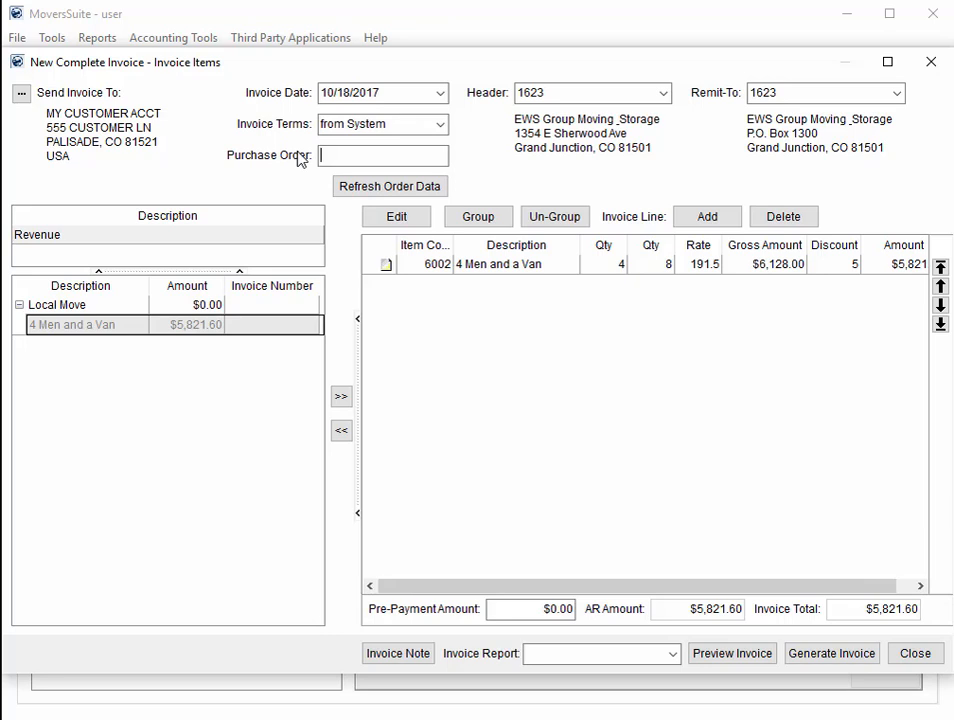
type("123456")
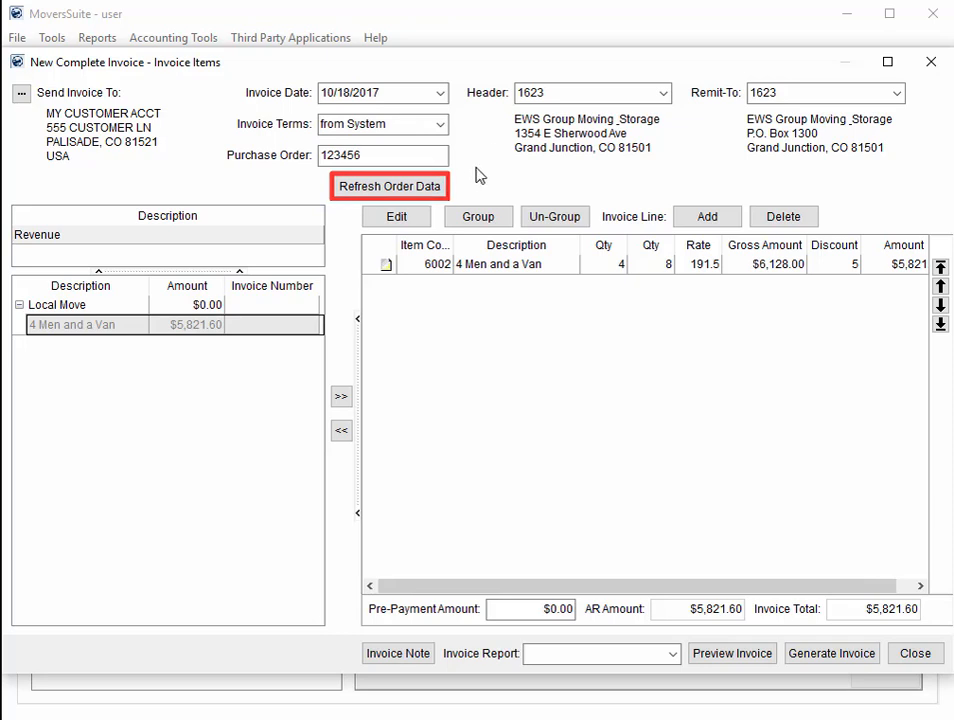
- Refresh the invoice's order data, set its report to Custom Invoice, and close it as a draft
left_click(417, 188)
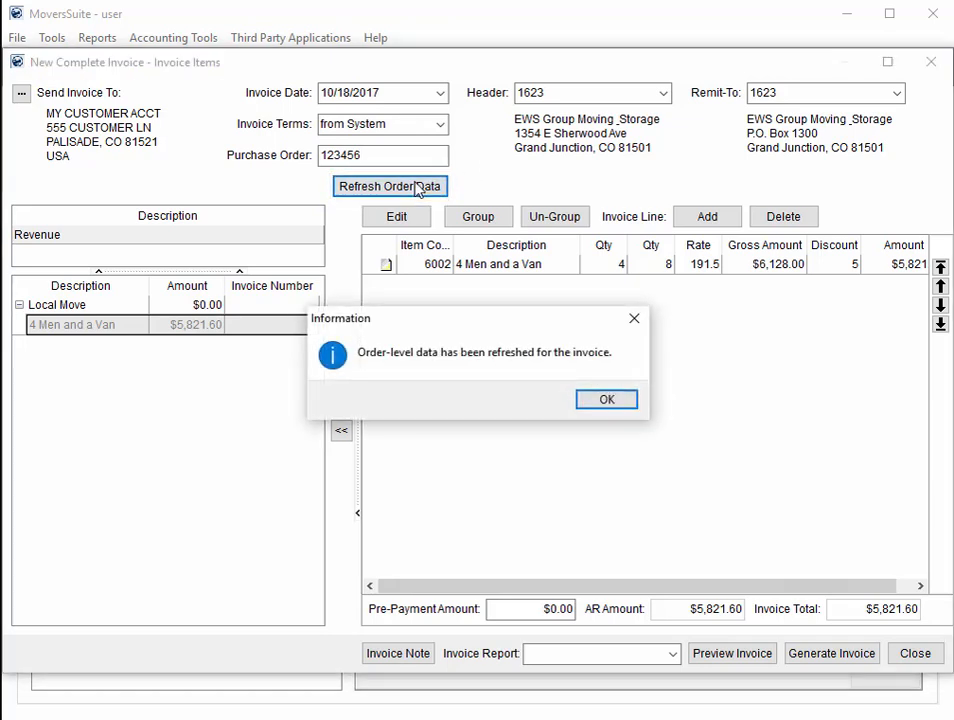
left_click(607, 400)
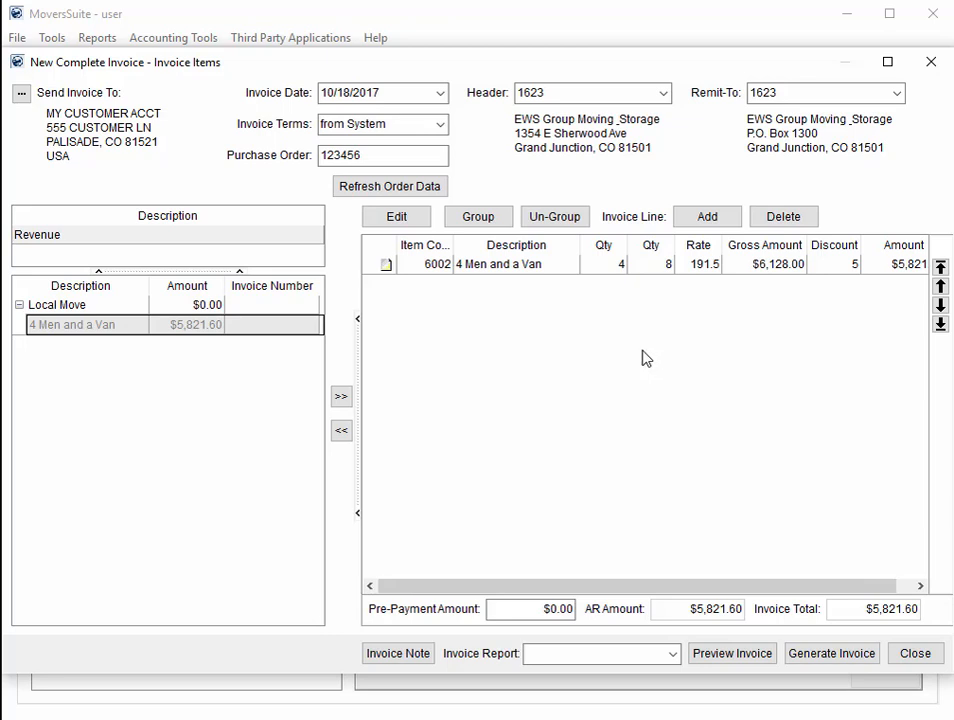
left_click(673, 653)
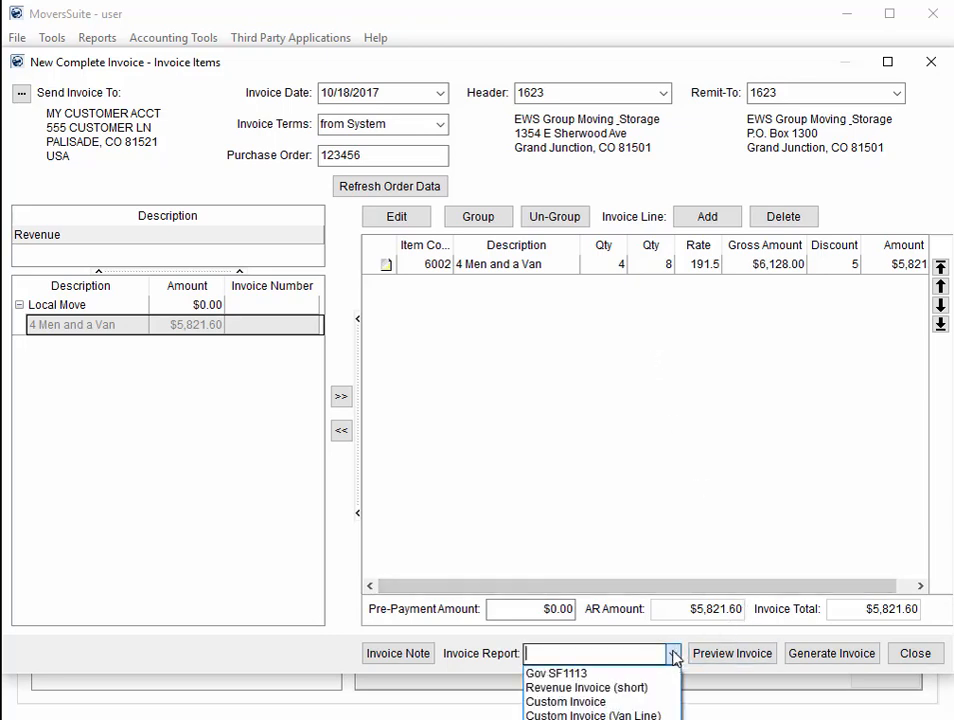
left_click(636, 701)
left_click(726, 656)
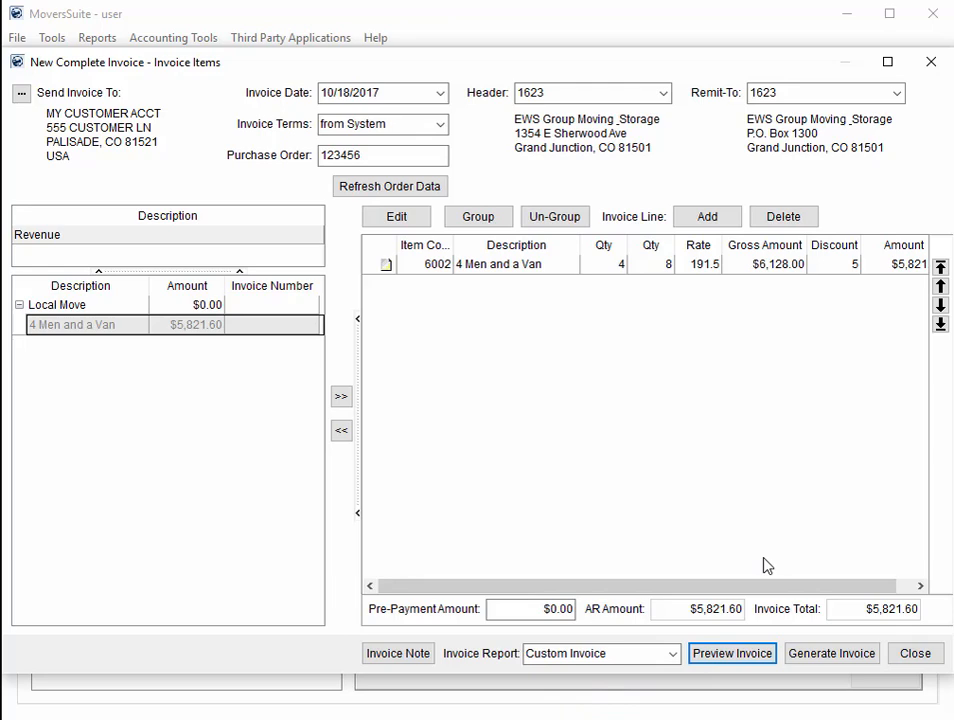
left_click(917, 655)
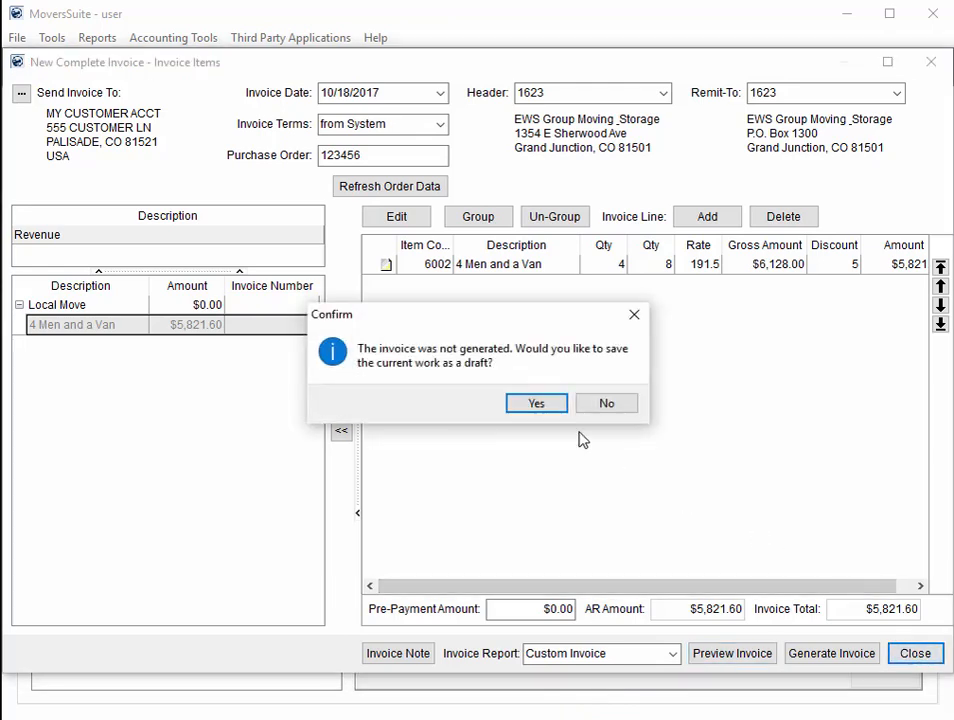
left_click(537, 404)
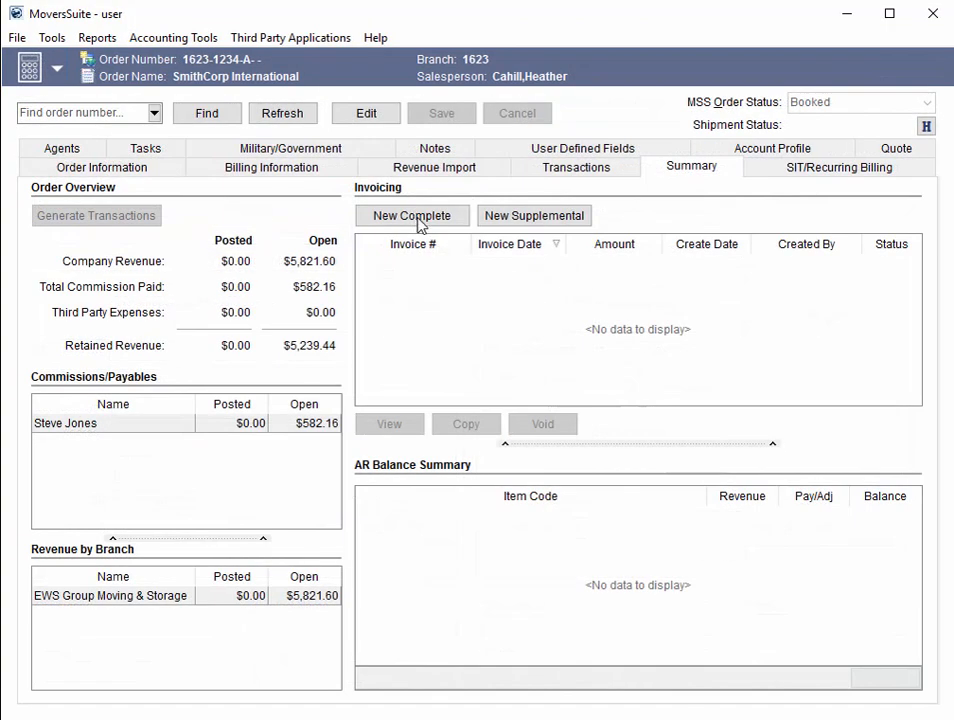
- Continue the existing complete-invoice draft from New Complete and refresh its order data
left_click(415, 217)
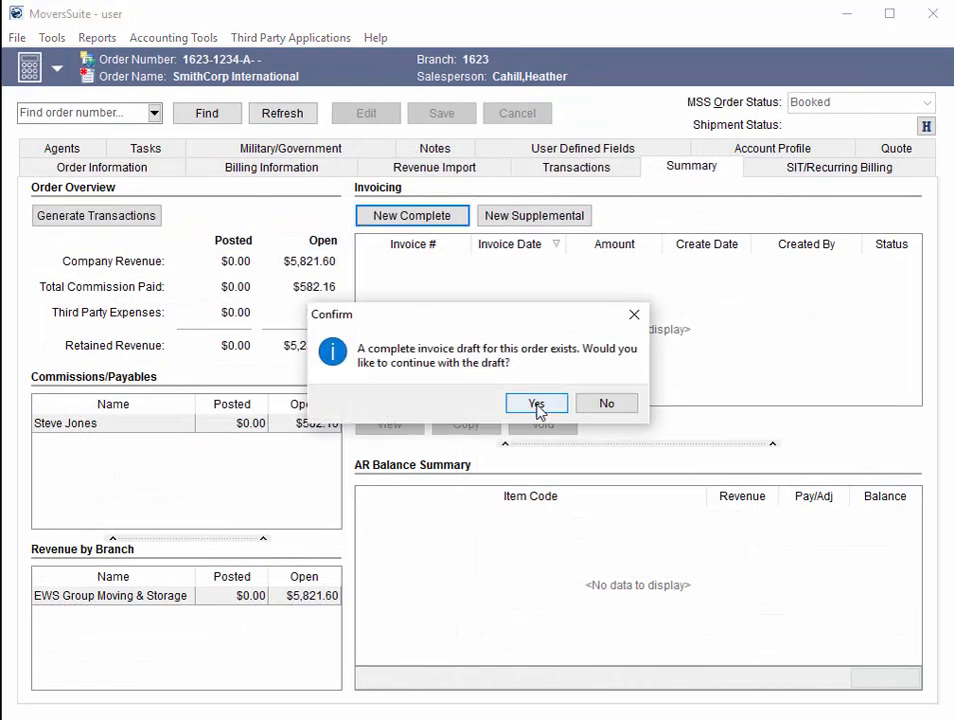
left_click(537, 405)
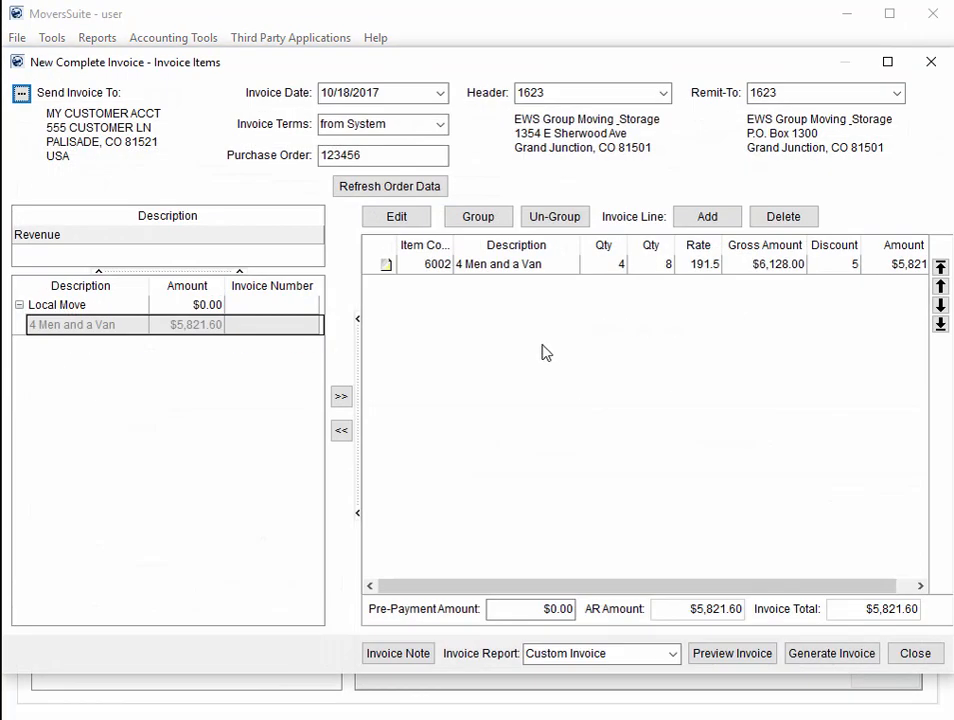
left_click(416, 192)
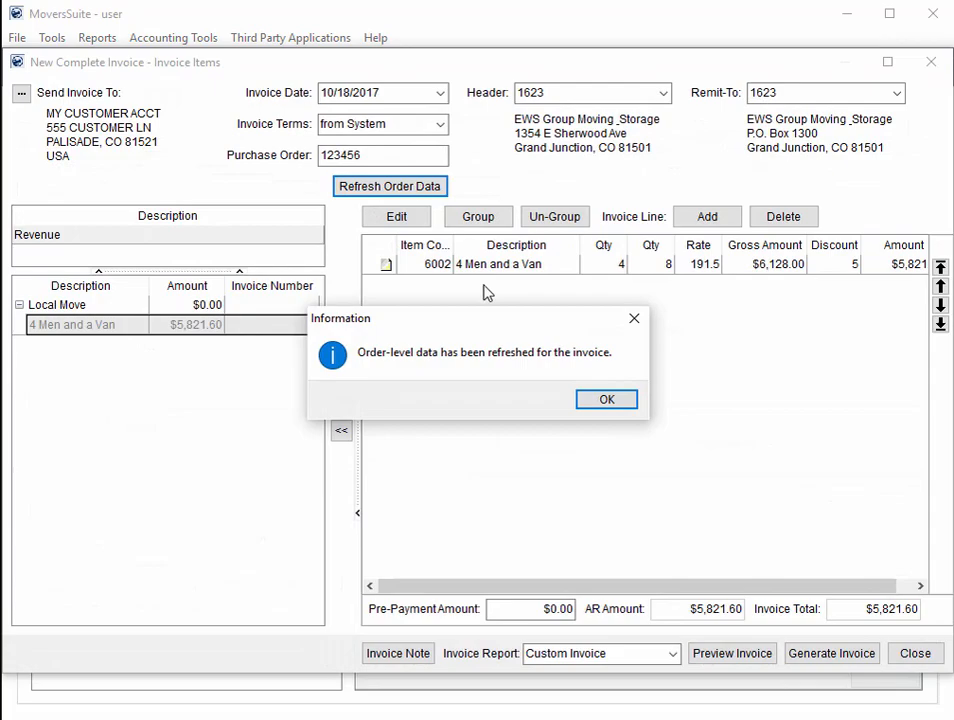
left_click(604, 402)
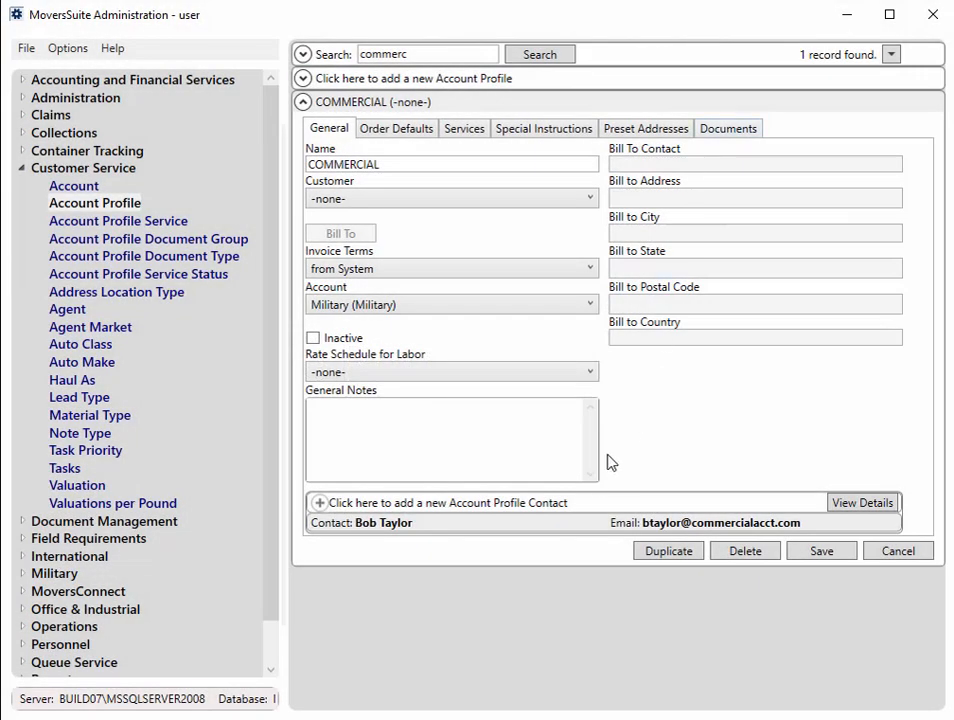
- Open the COMMERCIAL profile's contact and place the cursor in its Mobile Number field
double_click(571, 524)
left_click(617, 339)
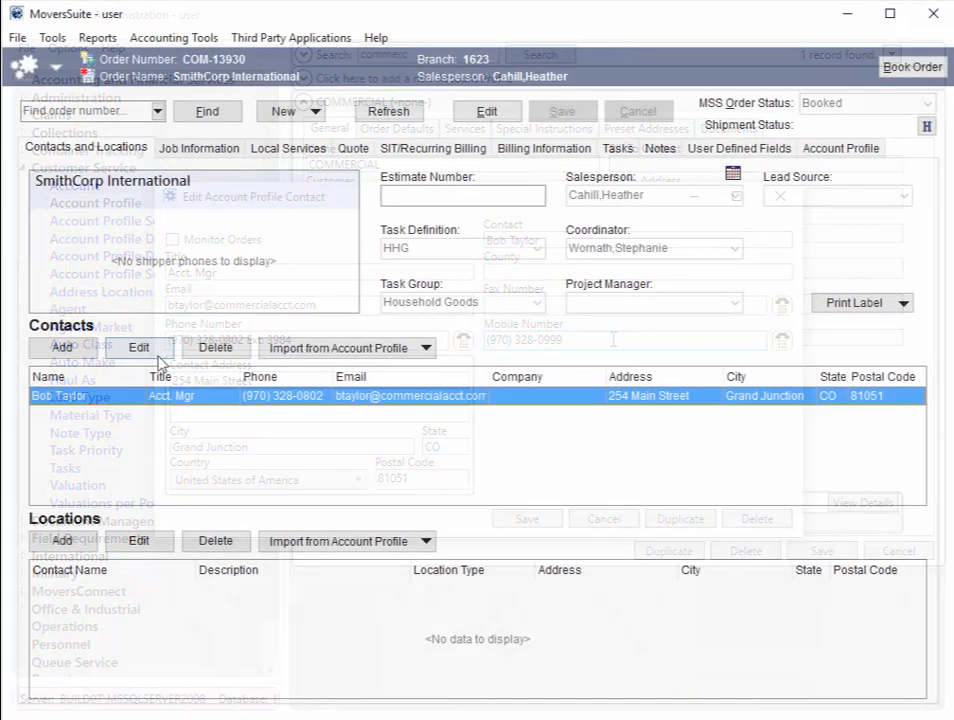
- Edit and save the order contact's mobile number, then view the order's Account Profile
left_click(156, 355)
left_click(517, 353)
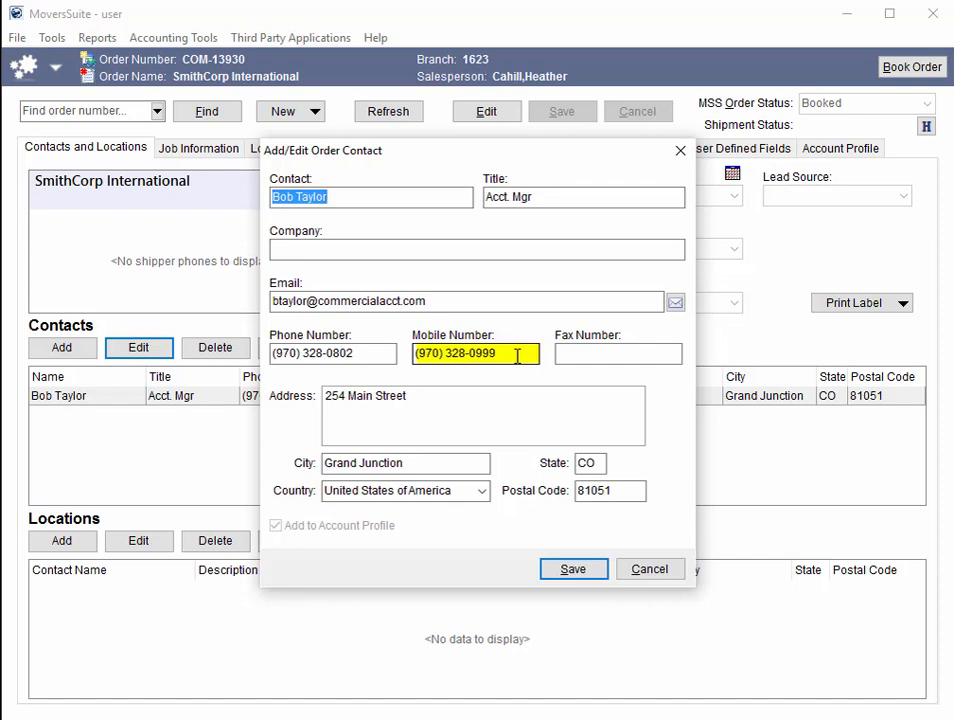
left_click(573, 569)
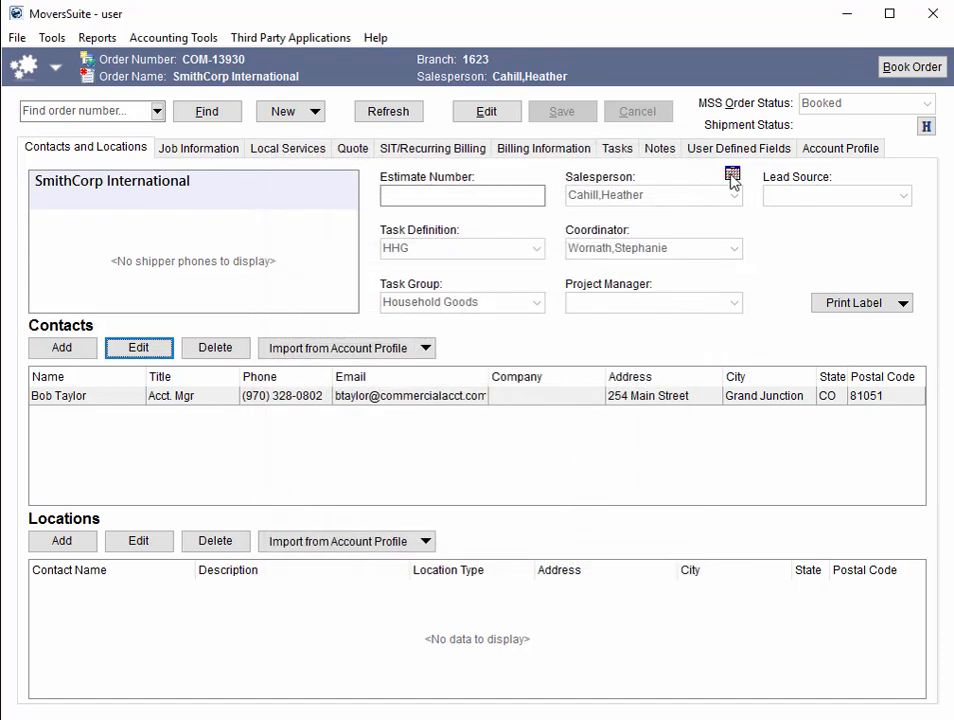
left_click(824, 150)
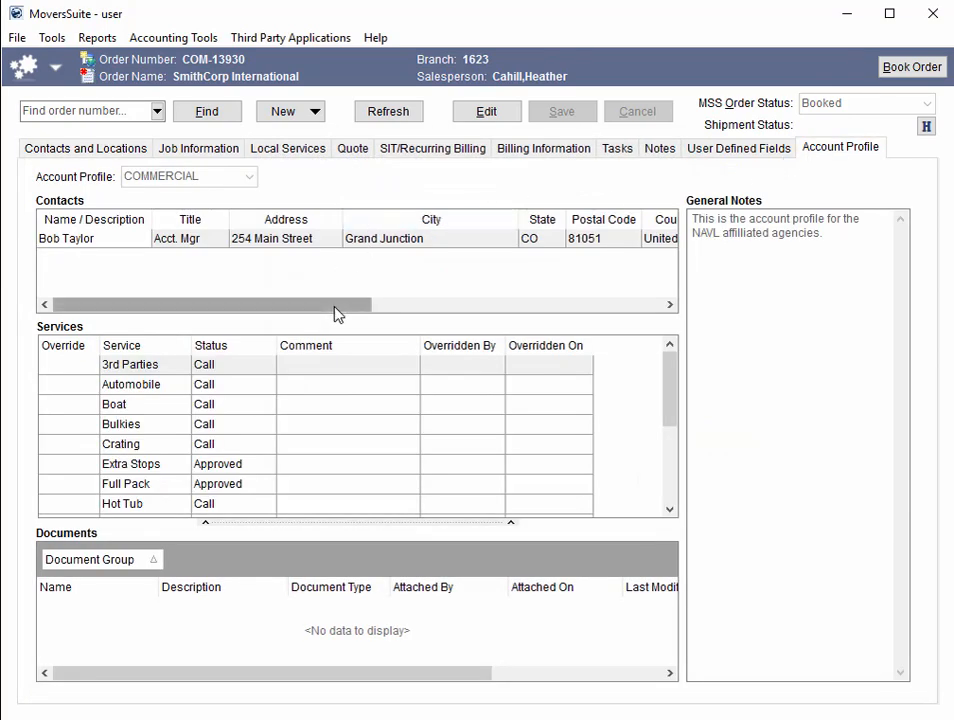
left_click_drag(347, 307, 610, 335)
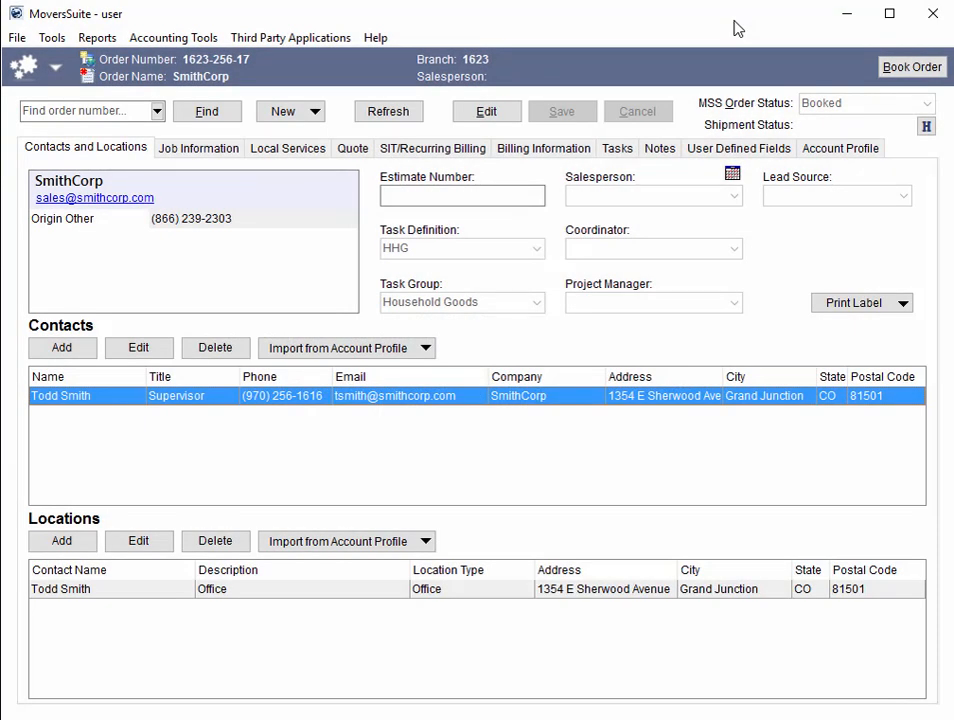
left_click(563, 148)
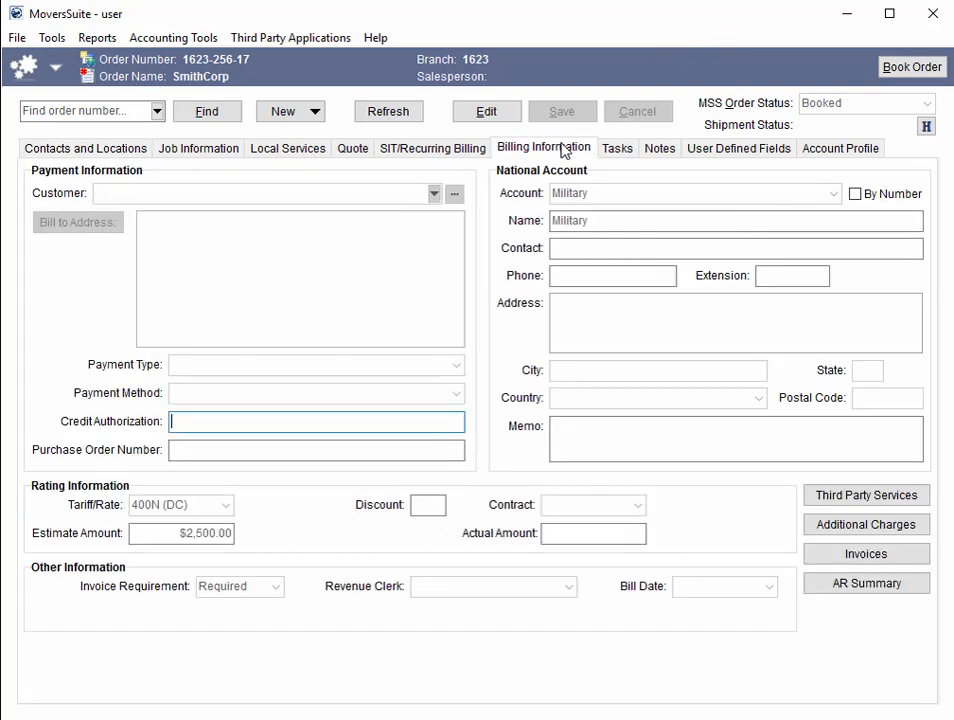
left_click(505, 118)
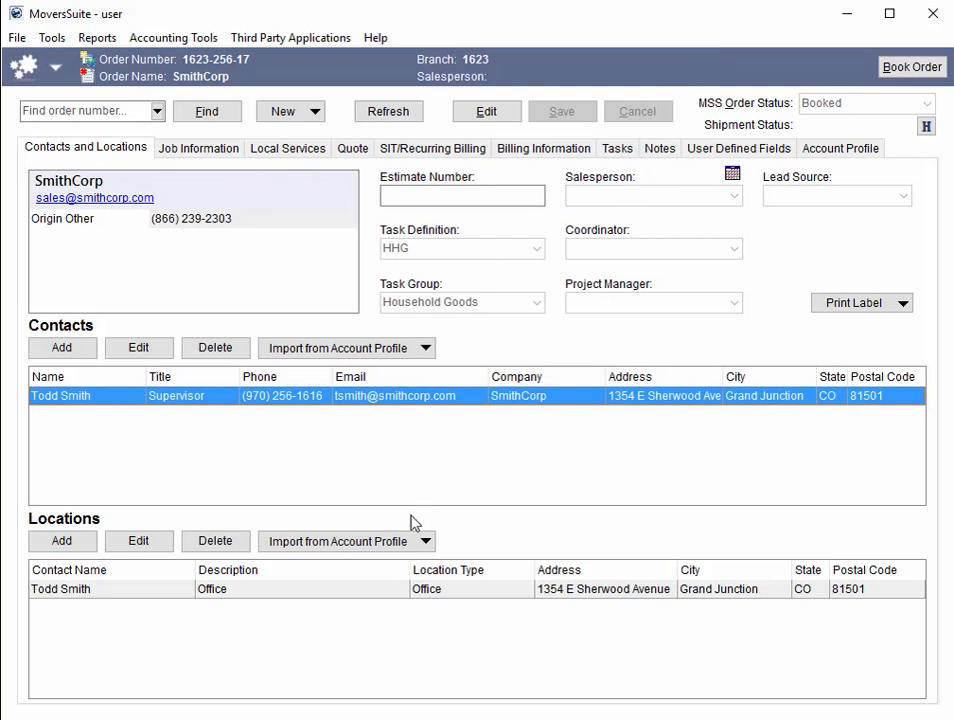
- Edit the Office location and open its Location Address Type dropdown
left_click(392, 588)
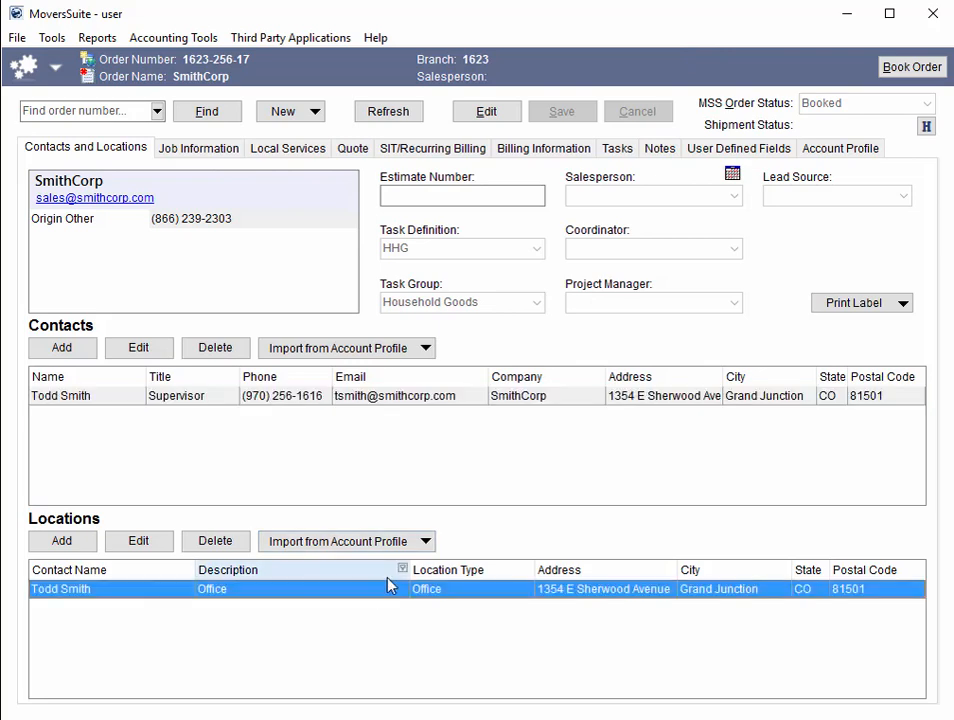
left_click(140, 541)
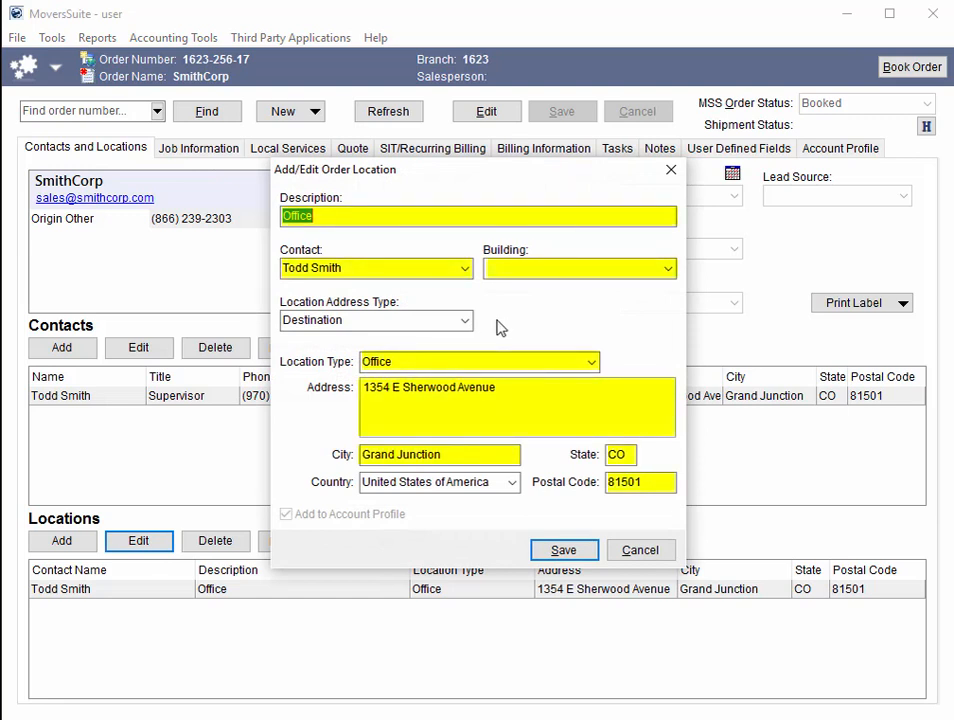
left_click(492, 268)
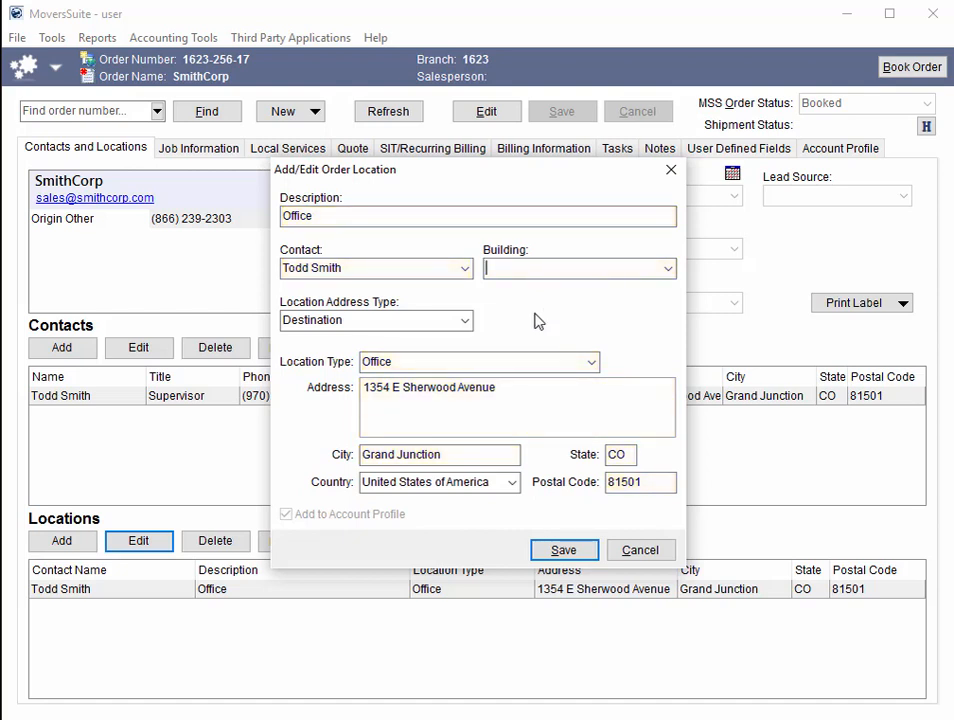
left_click(464, 326)
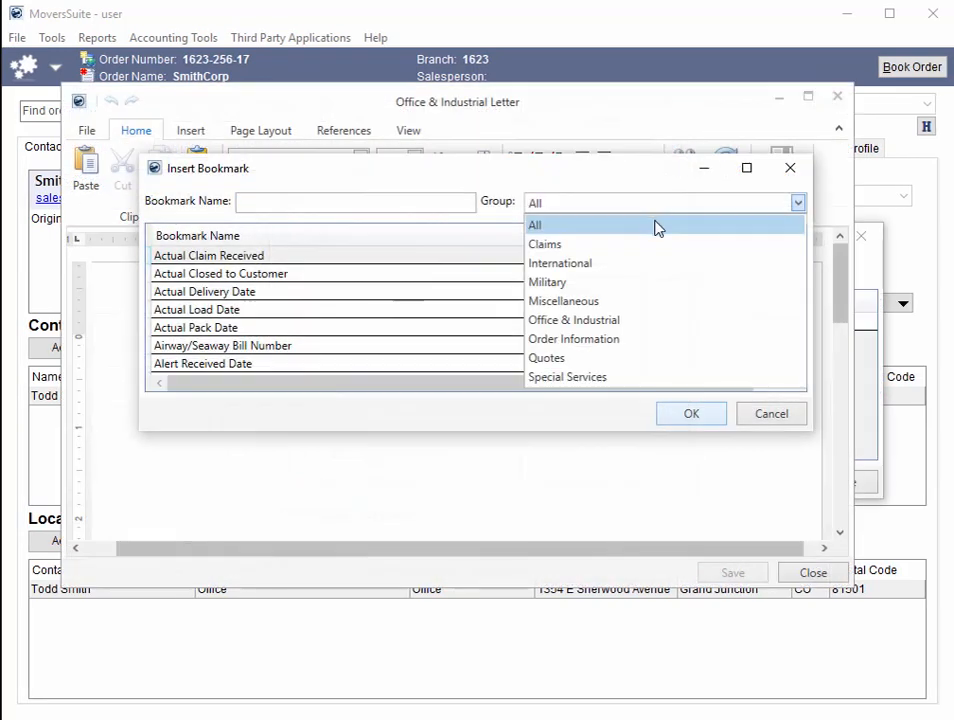
- Filter the Insert Bookmark list to Office & Industrial and stretch the dialog taller
left_click(632, 321)
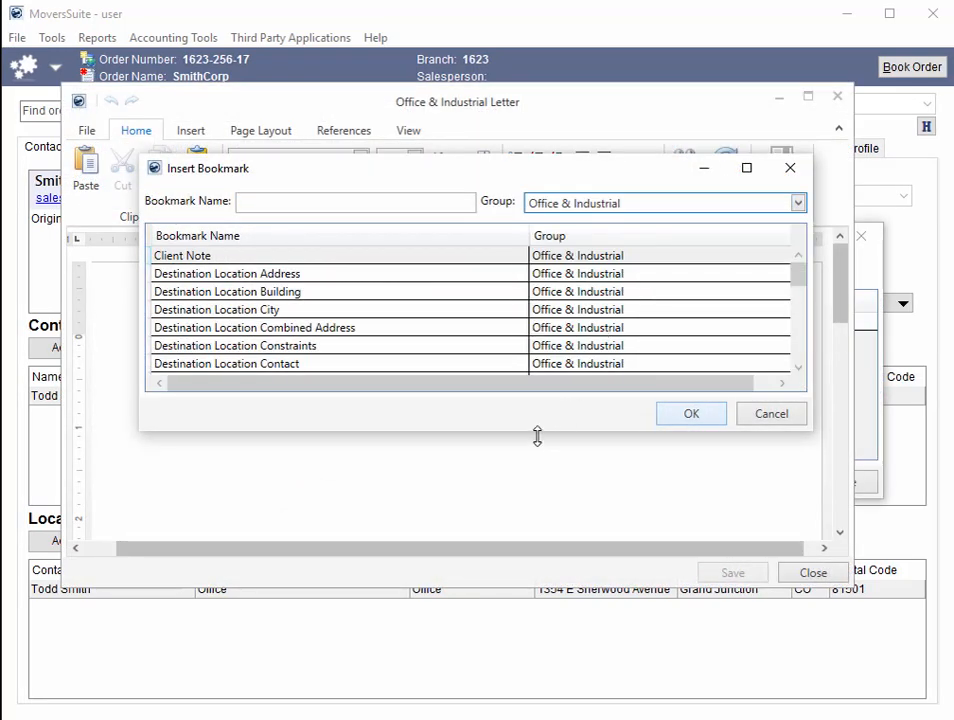
left_click_drag(537, 436, 545, 663)
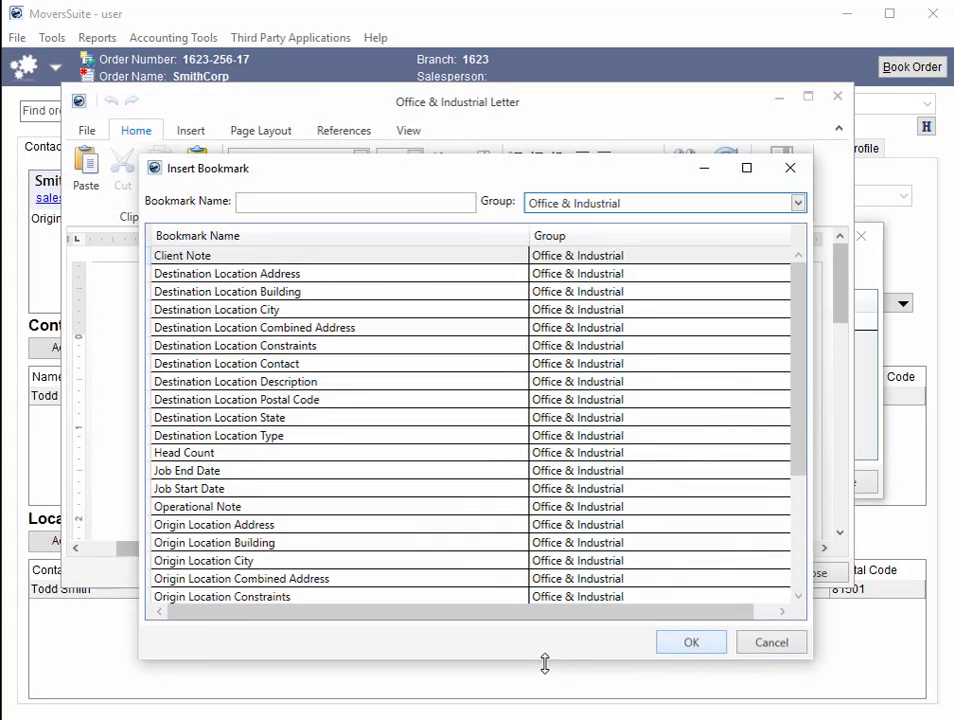
left_click_drag(485, 155, 488, 65)
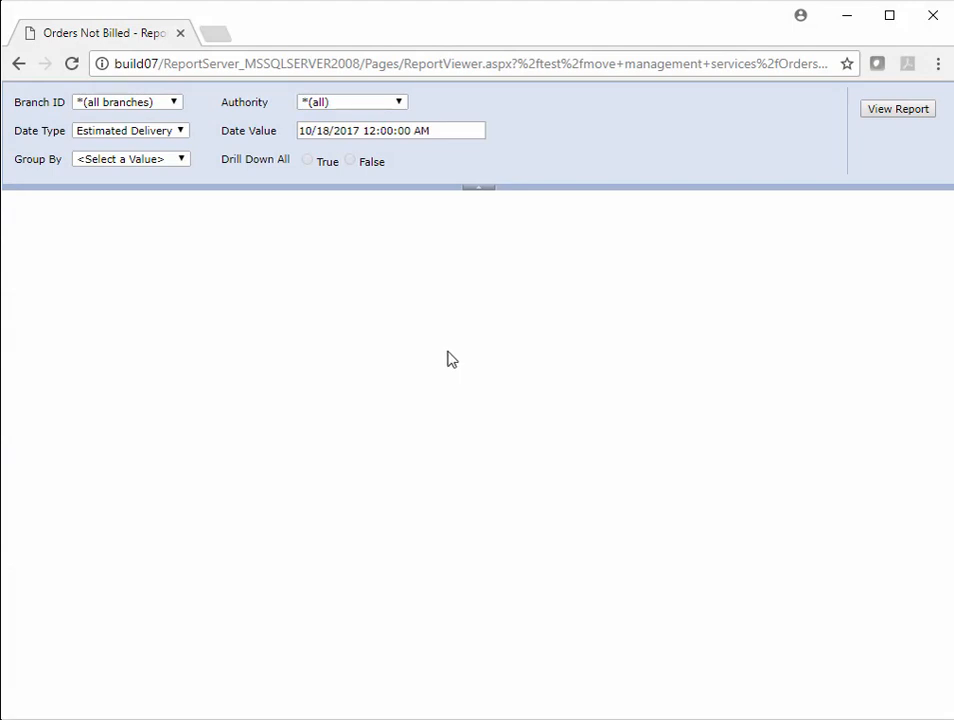
- Run the Orders Not Billed report by Job Start date, grouped by Move Type, and expand COD Int'l
left_click(185, 133)
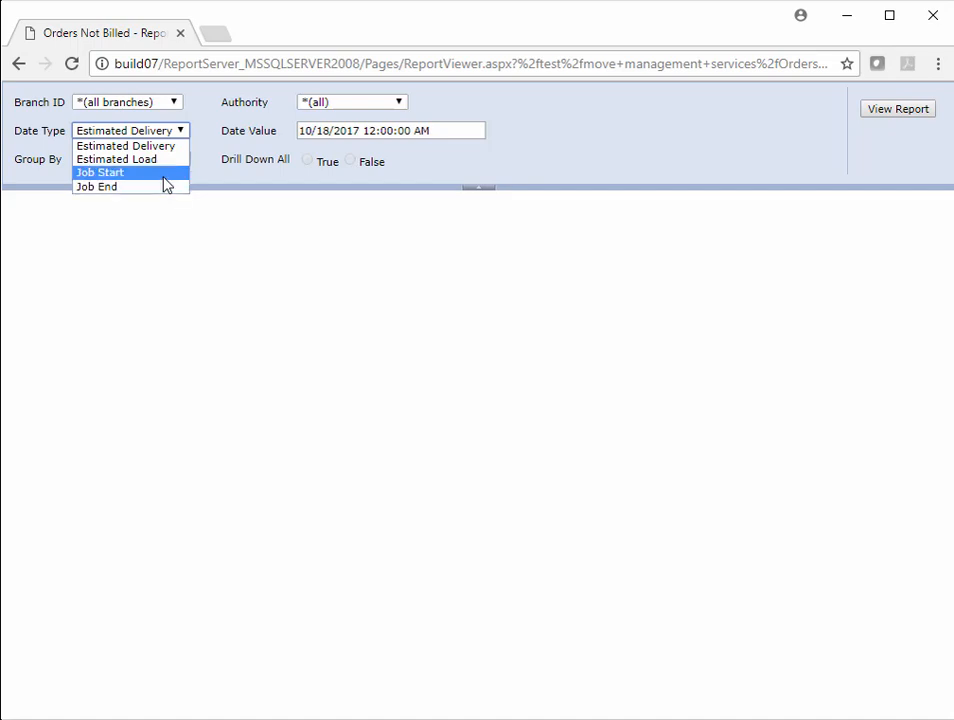
left_click(164, 173)
left_click(453, 132)
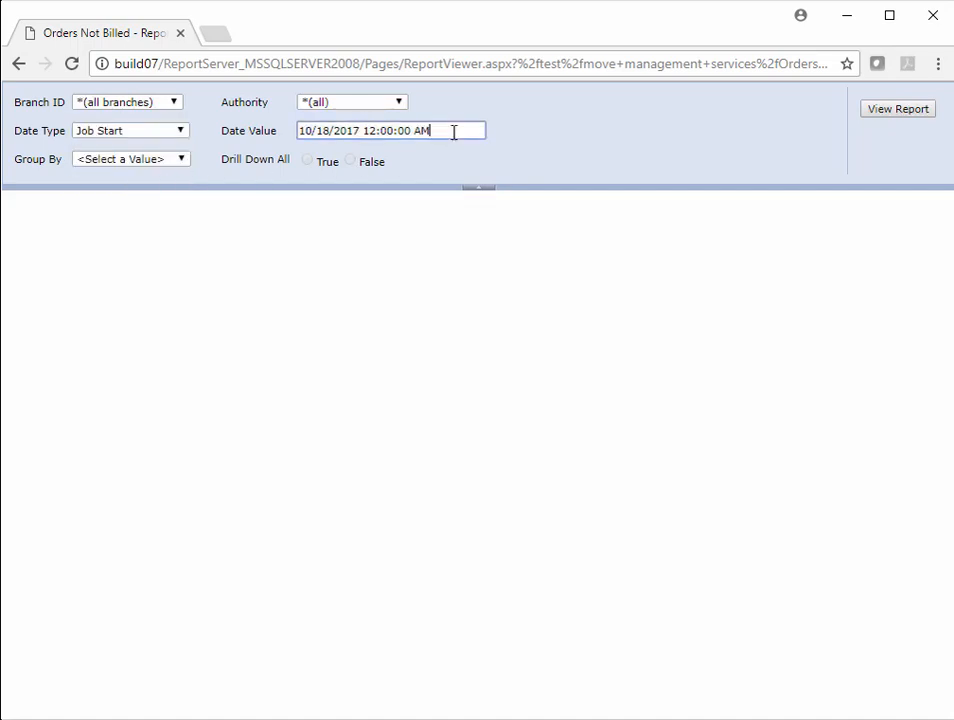
key("Return")
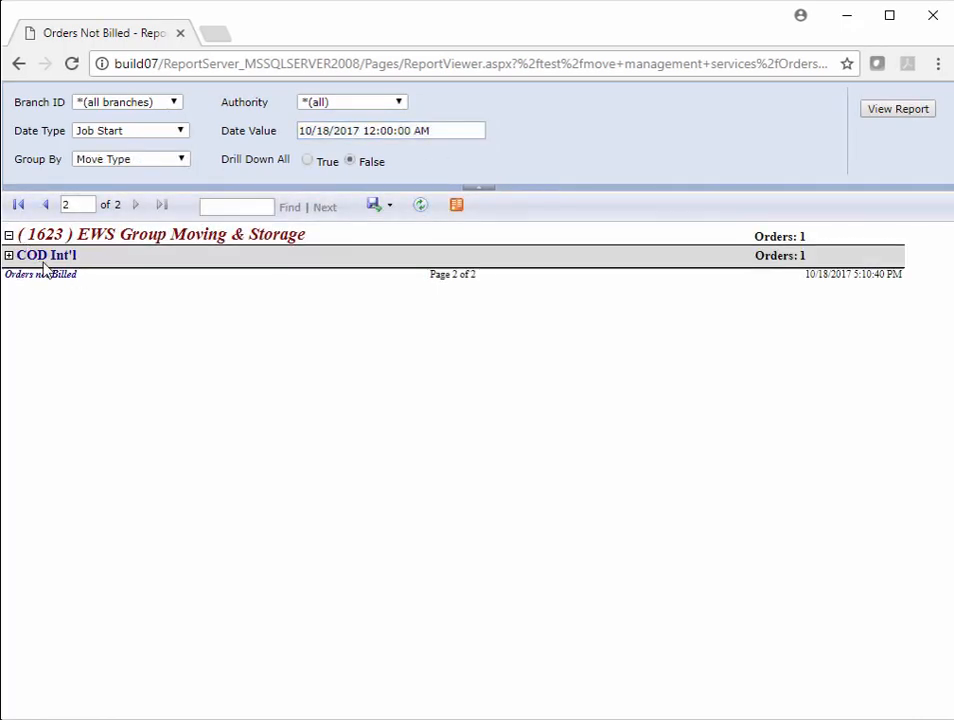
left_click(9, 257)
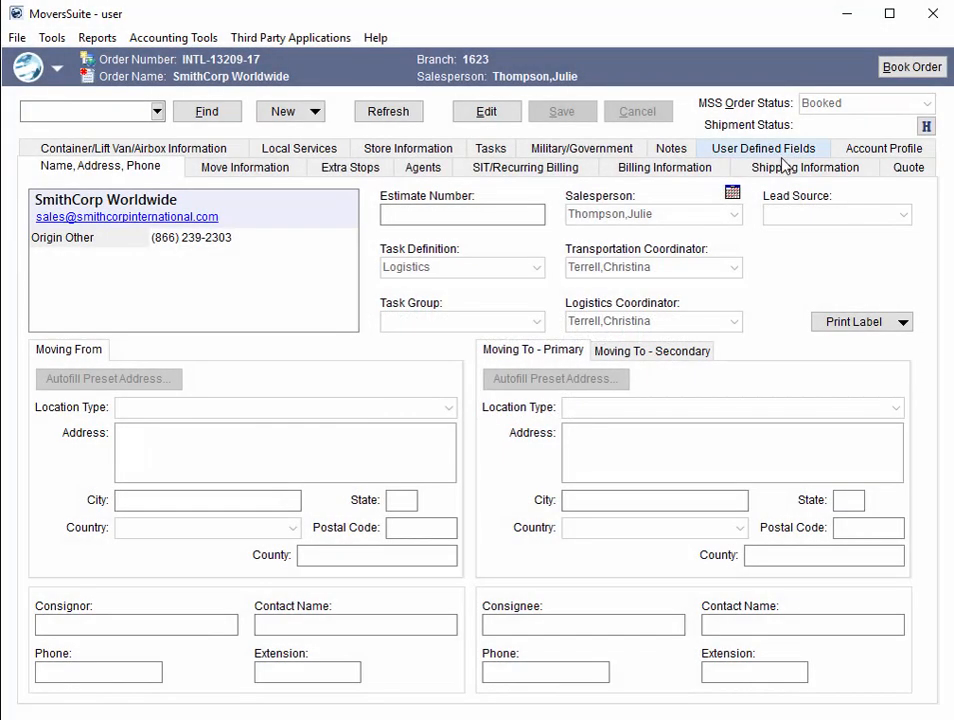
- Add a new customs inspection report with Air Arrival Airport as its inspection location
left_click(790, 172)
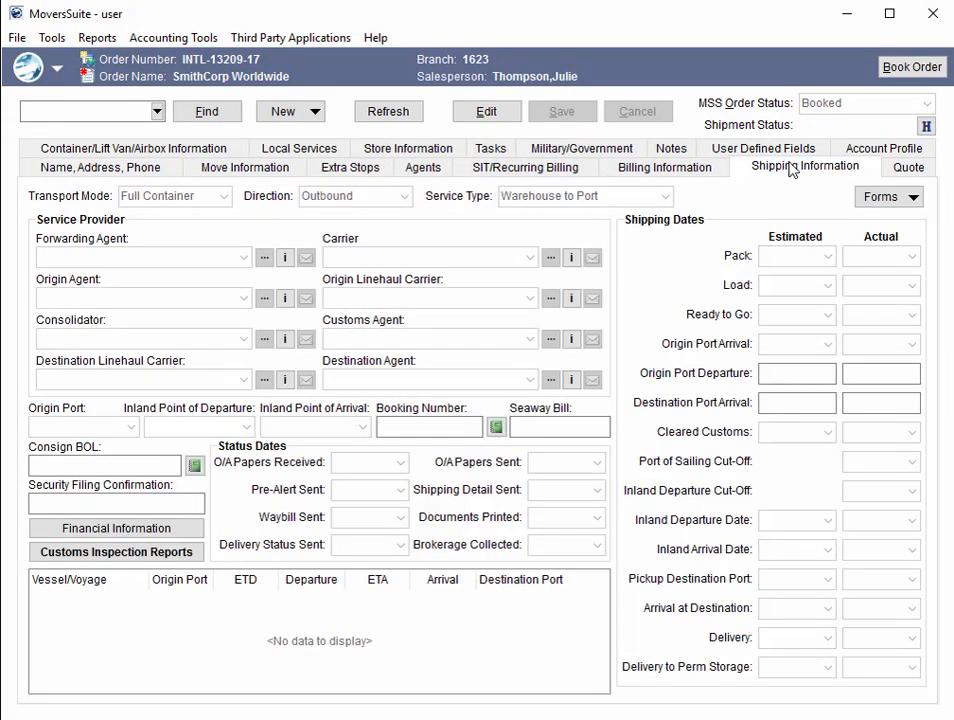
left_click(198, 560)
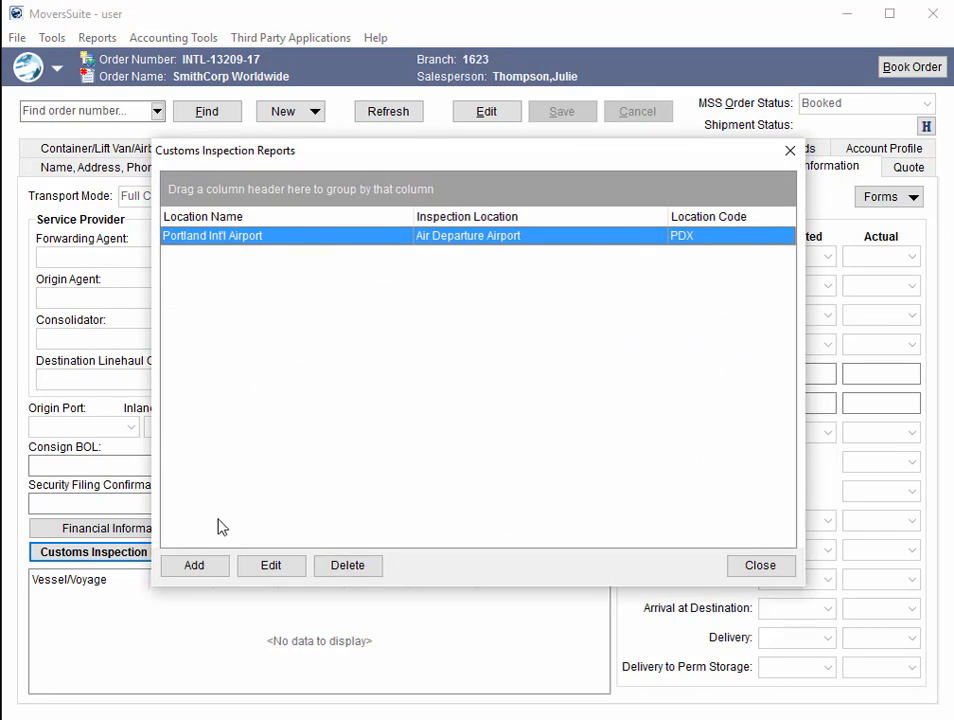
left_click(194, 566)
left_click(688, 129)
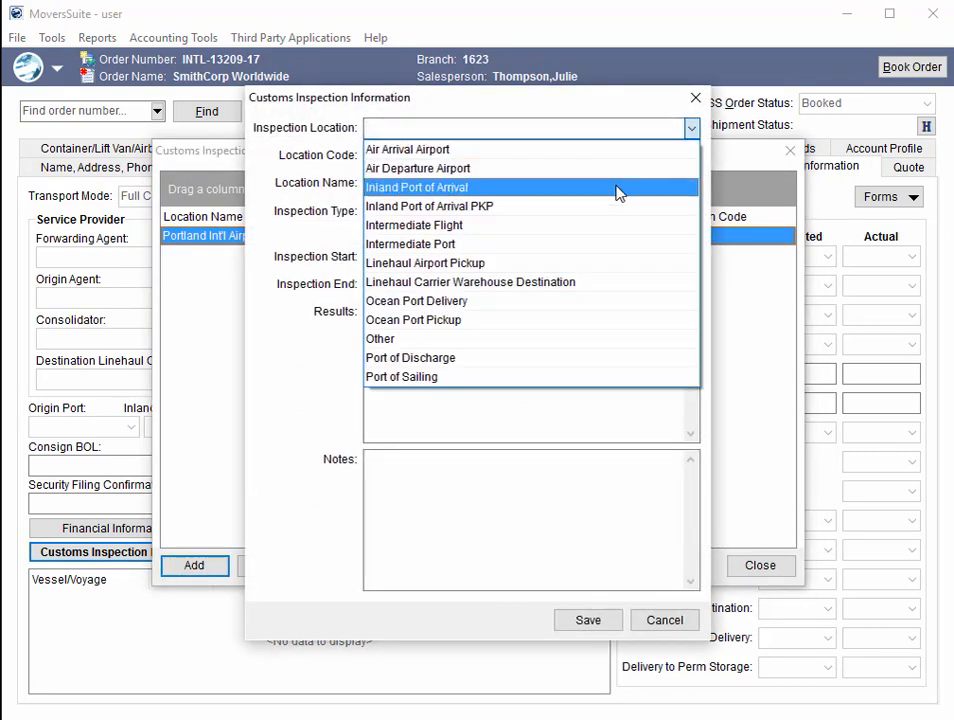
left_click(609, 150)
- Enter location code DIA and location name DENVER, and save the inspection report
left_click(592, 620)
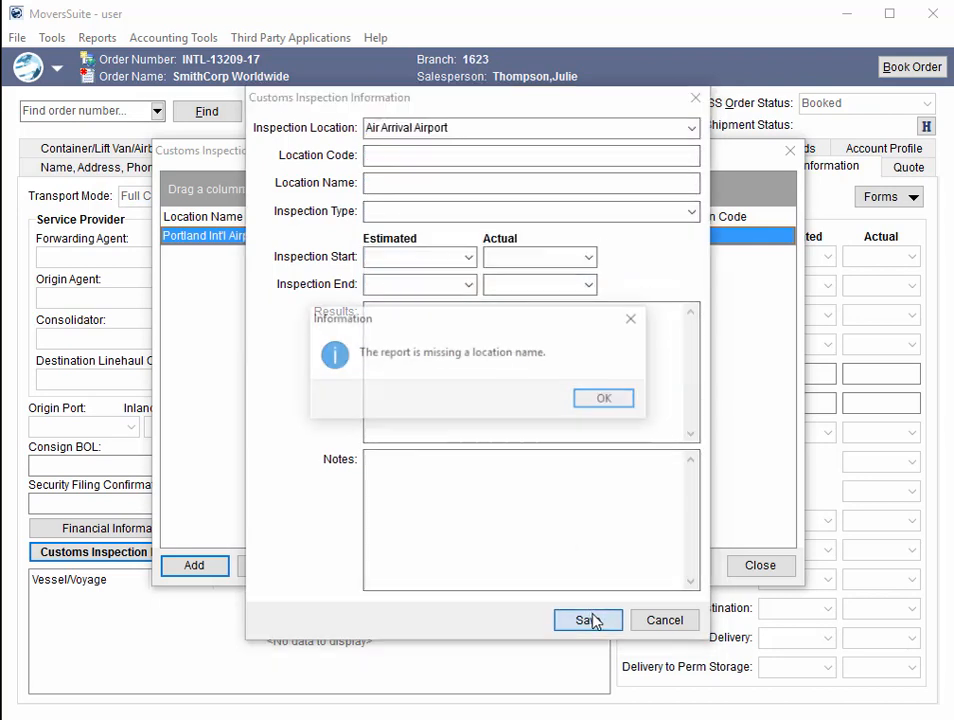
left_click(607, 398)
left_click(526, 150)
type("d")
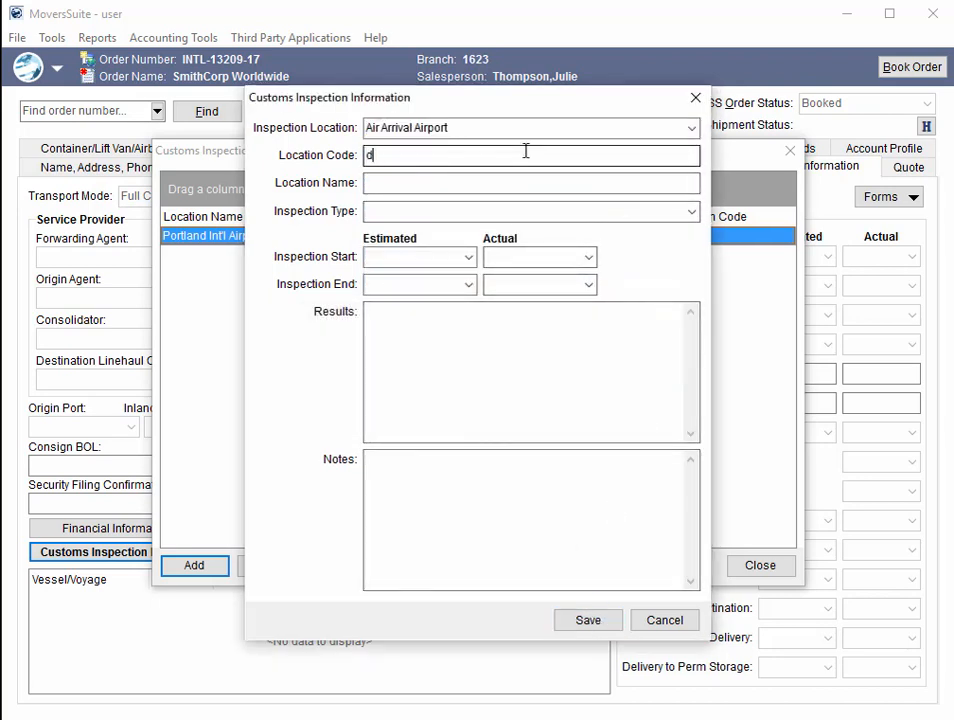
type("IA")
left_click(464, 185)
type("DENV")
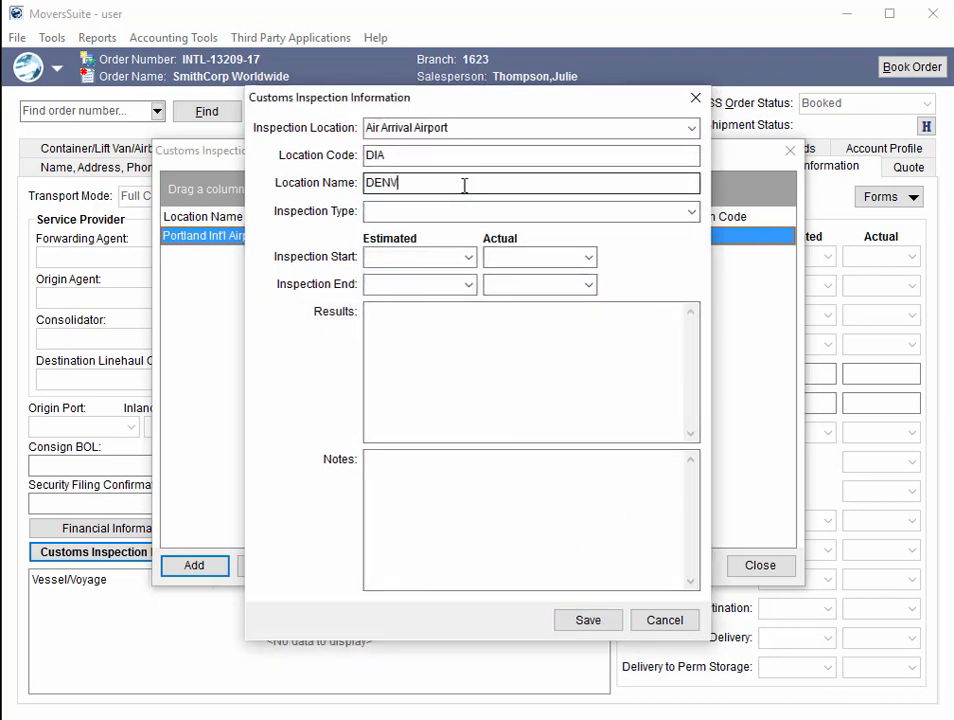
type("ER")
left_click(588, 620)
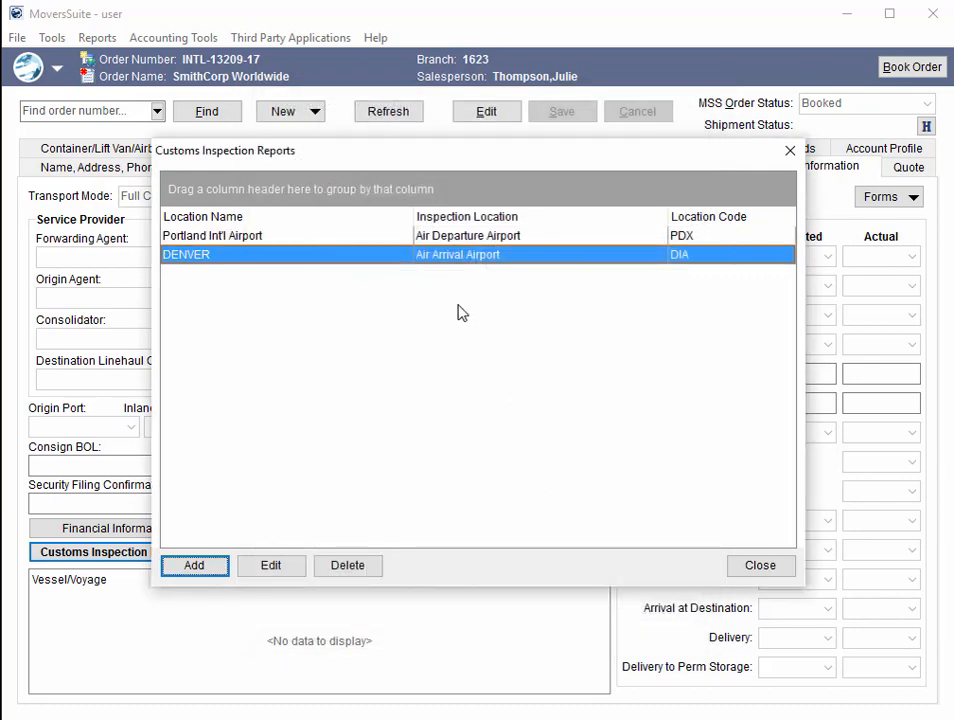
left_click(408, 237)
left_click(405, 256)
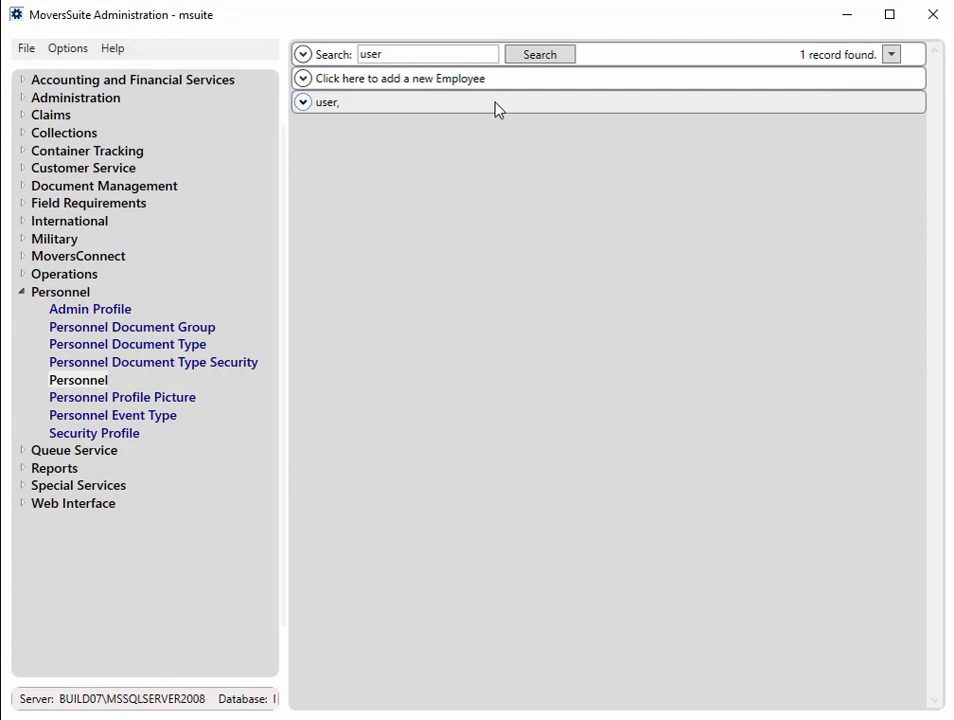
- Save a four-character password on the user's login account, then cancel after the 6-character error
left_click(496, 107)
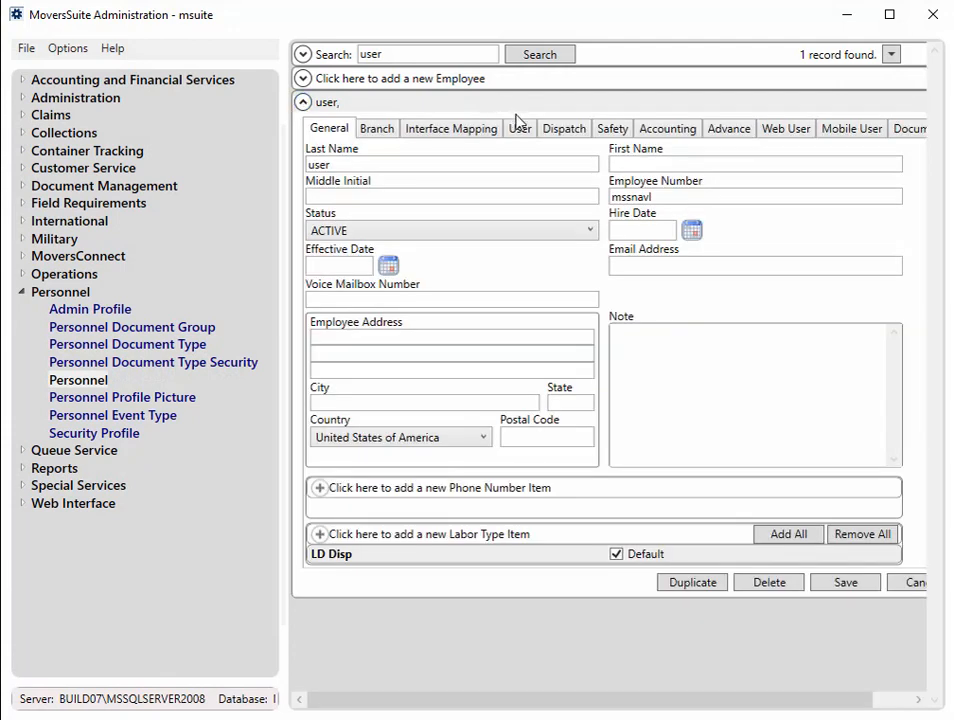
left_click(519, 128)
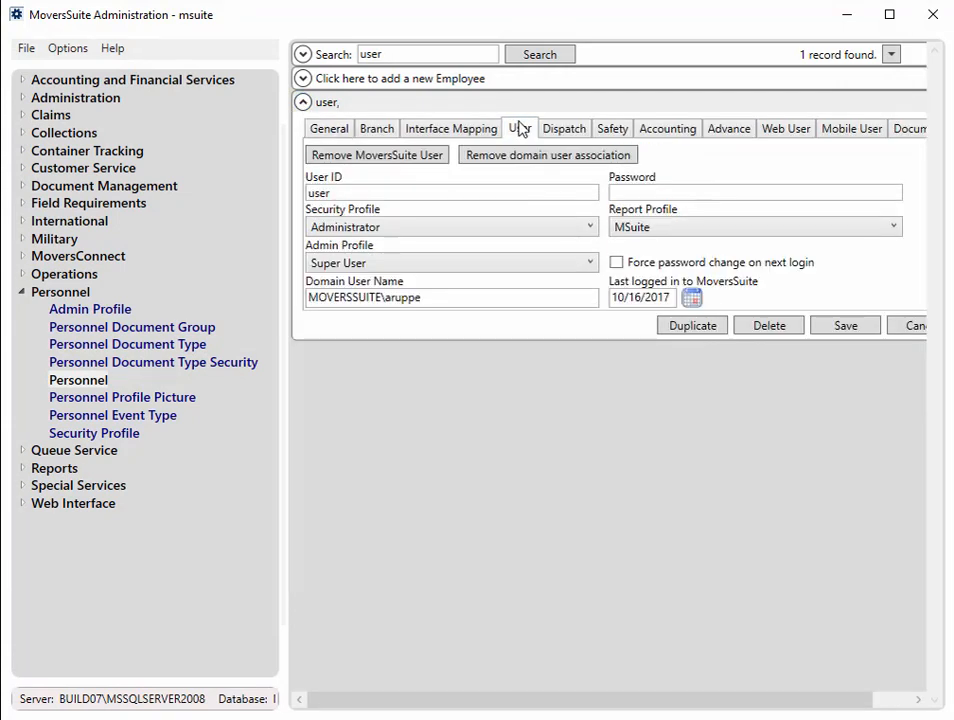
left_click(647, 193)
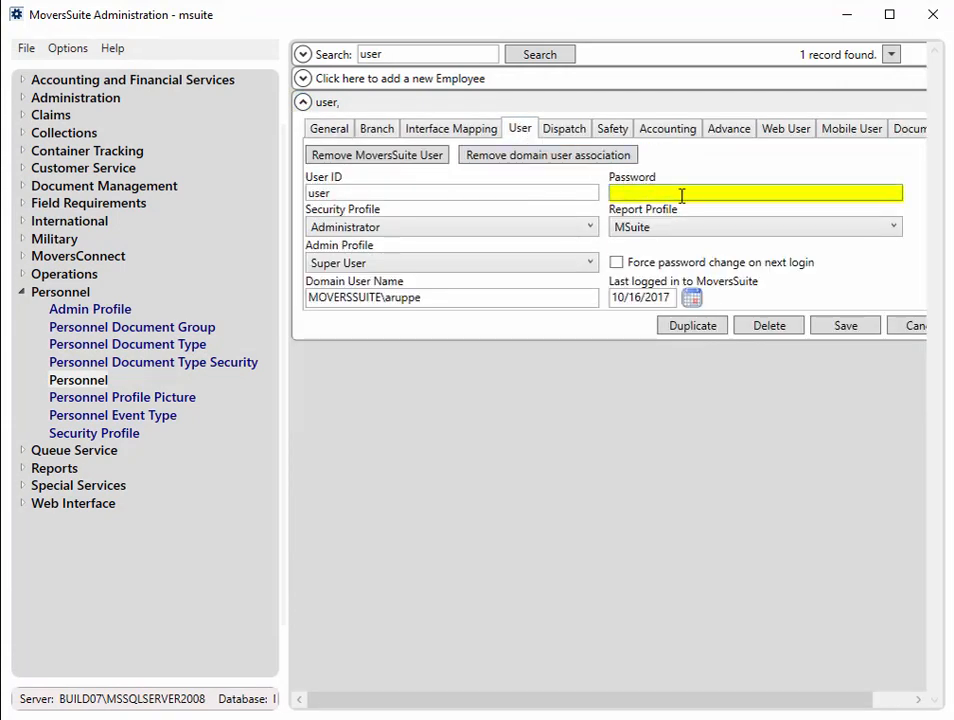
type("abcd")
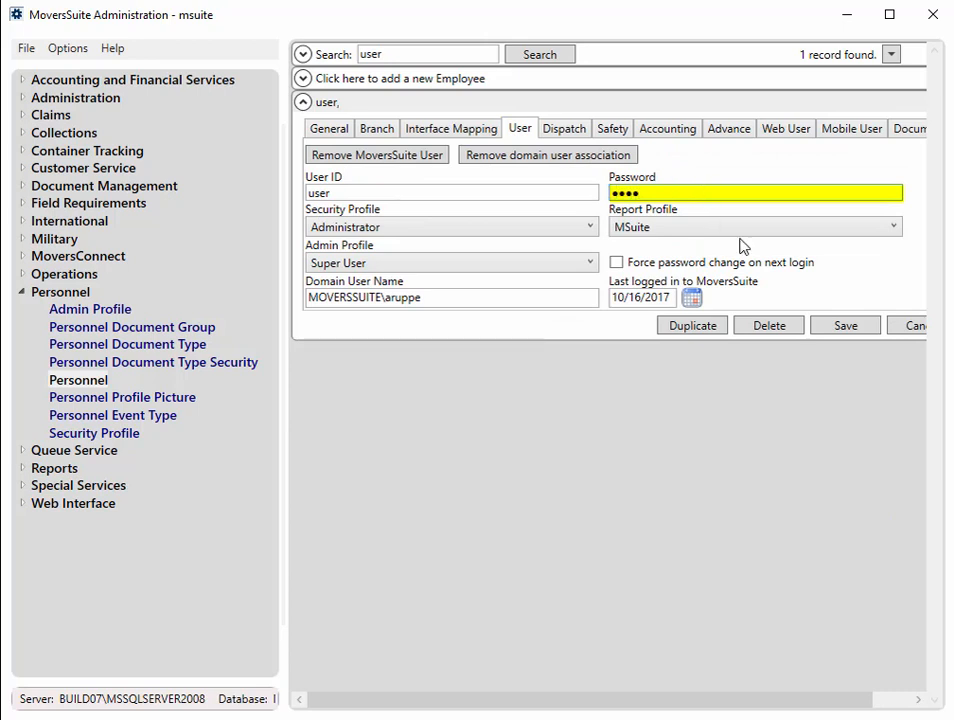
left_click(843, 330)
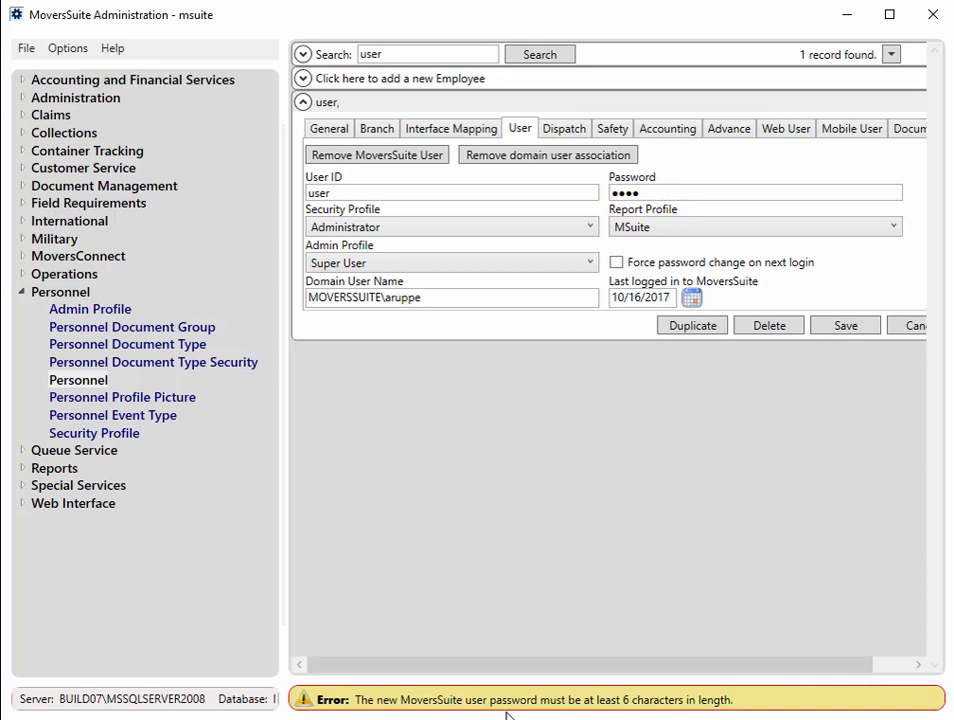
left_click(912, 333)
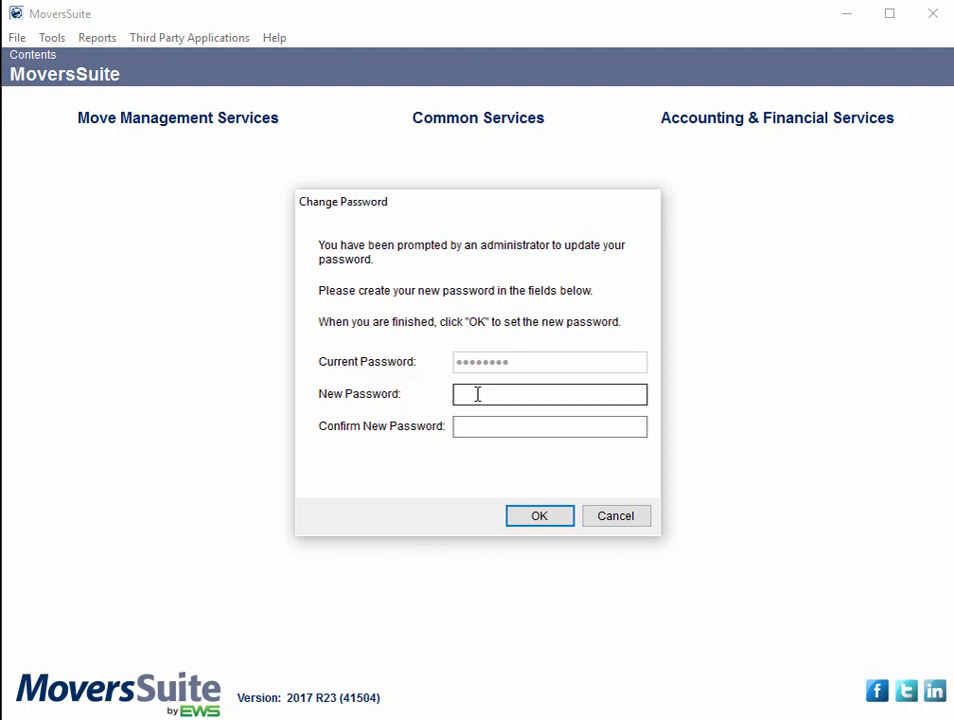
- Enter and confirm a new eight-character password in Change Password, then dismiss the success confirmation
type("********")
left_click(478, 425)
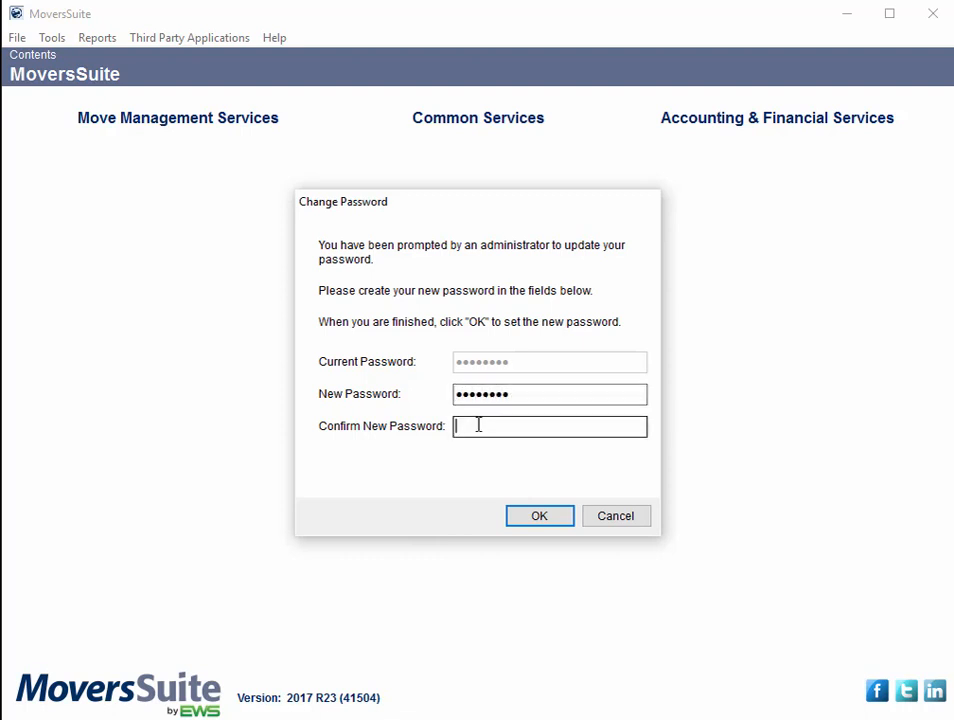
type("********")
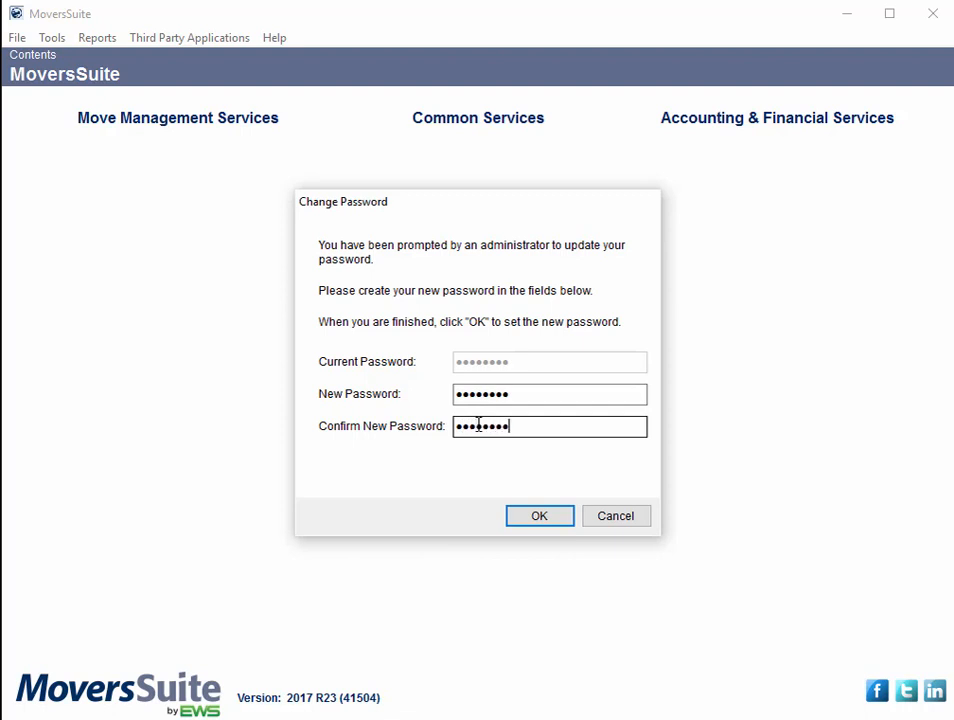
left_click(540, 516)
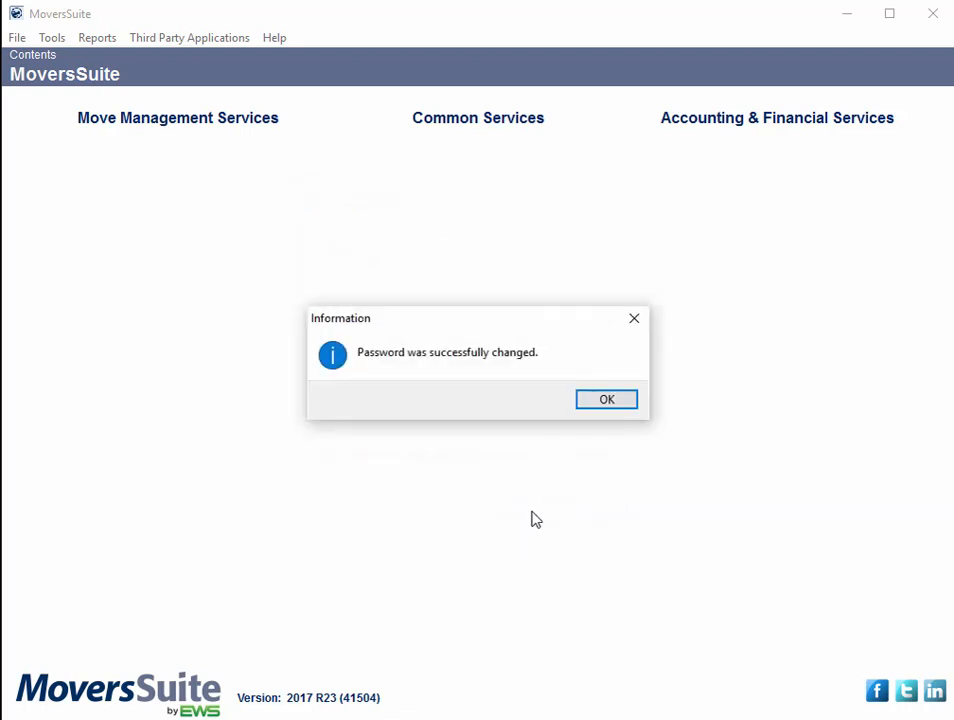
left_click(607, 400)
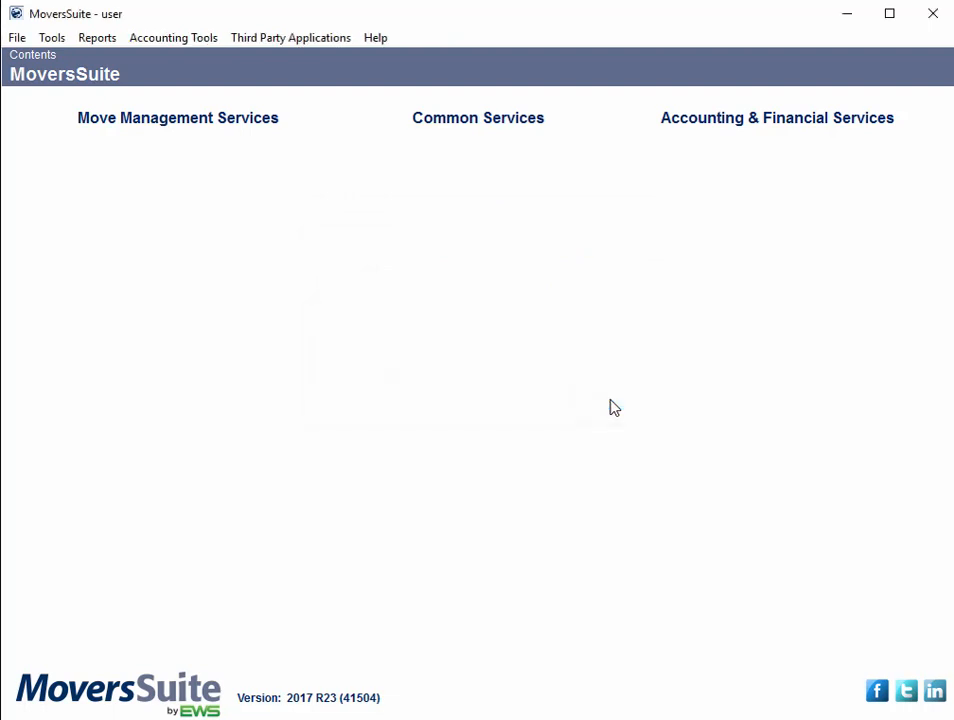